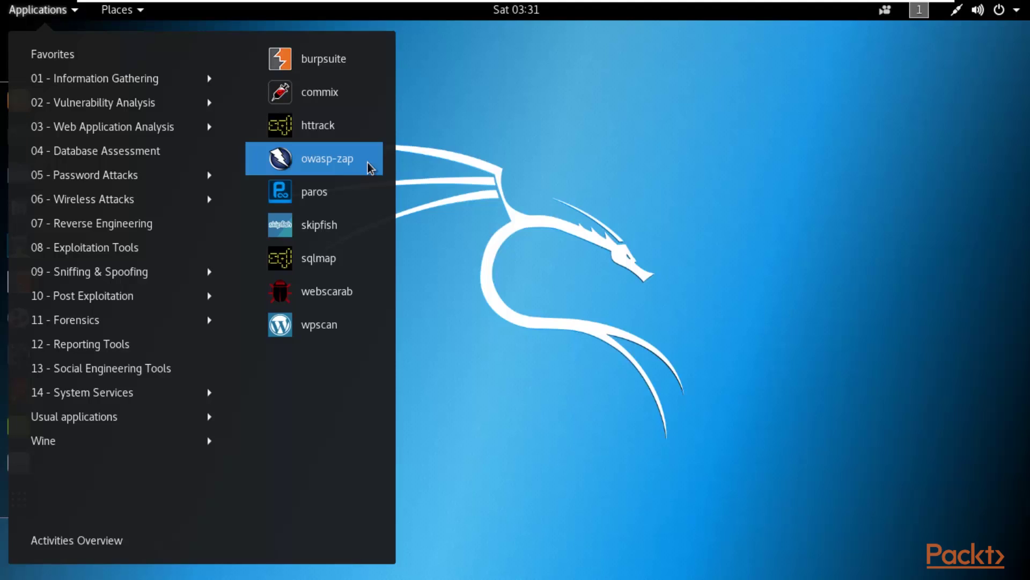
Step: Launch OWASP ZAP and accept its Apache License terms
{"action": "left_click", "coordinate": [310, 159]}
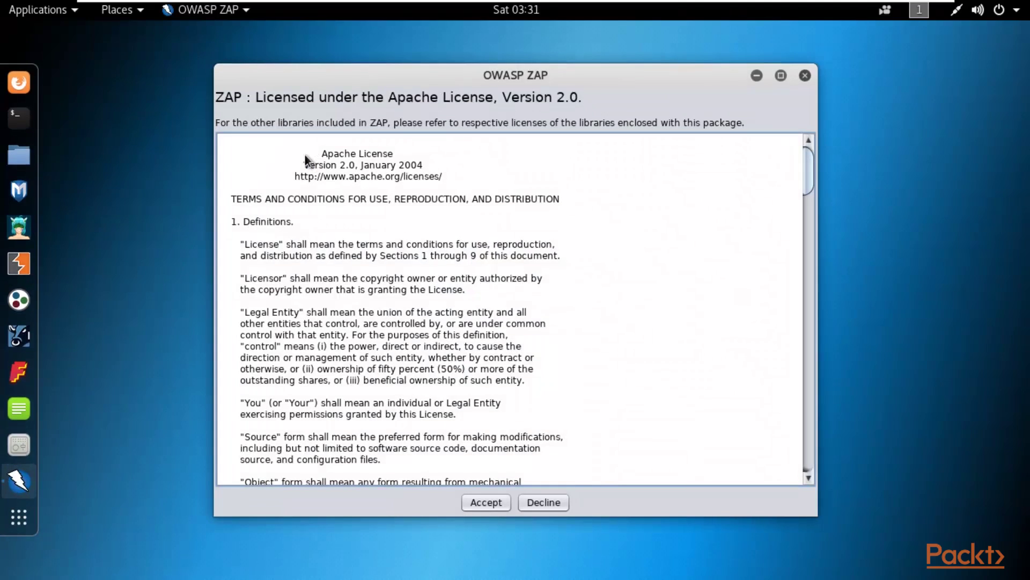
{"action": "left_click", "coordinate": [780, 76]}
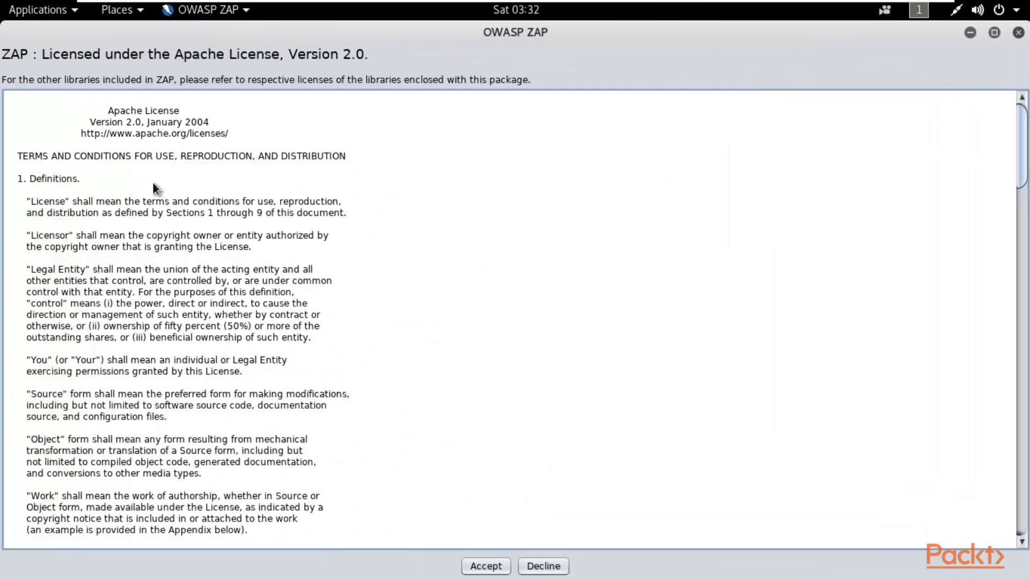
{"action": "left_click_drag", "start_coordinate": [1022, 164], "coordinate": [1017, 529]}
{"action": "left_click", "coordinate": [479, 565]}
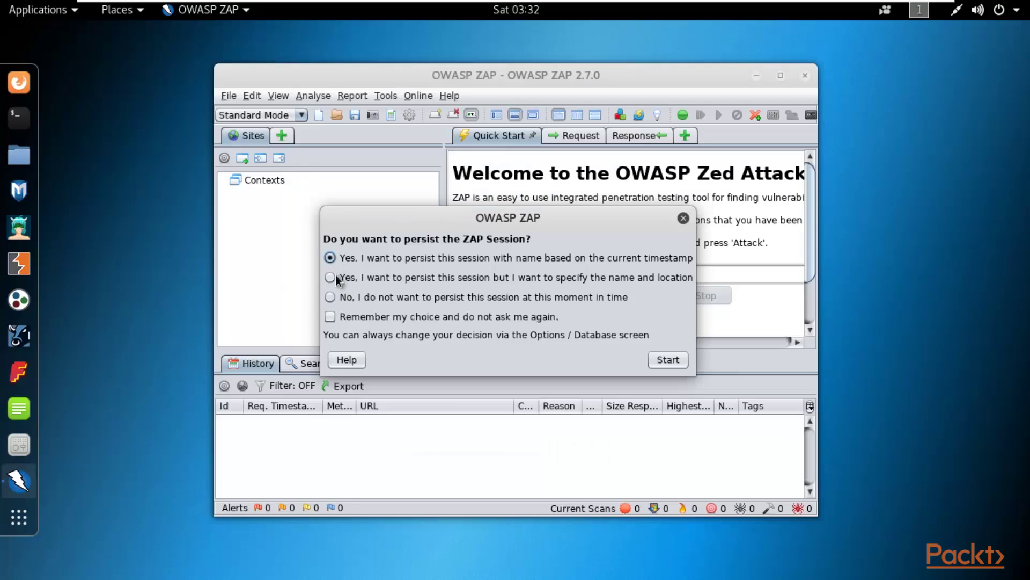
Step: Start a persisted session named from the current timestamp, and maximize the ZAP window with a narrower Sites pane
{"action": "left_click", "coordinate": [668, 366]}
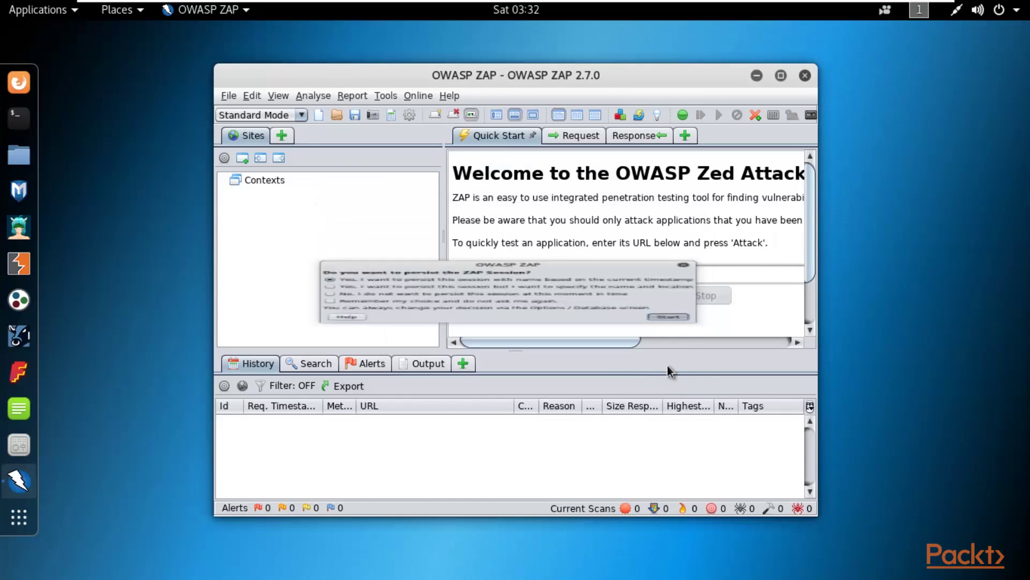
{"action": "left_click", "coordinate": [781, 76]}
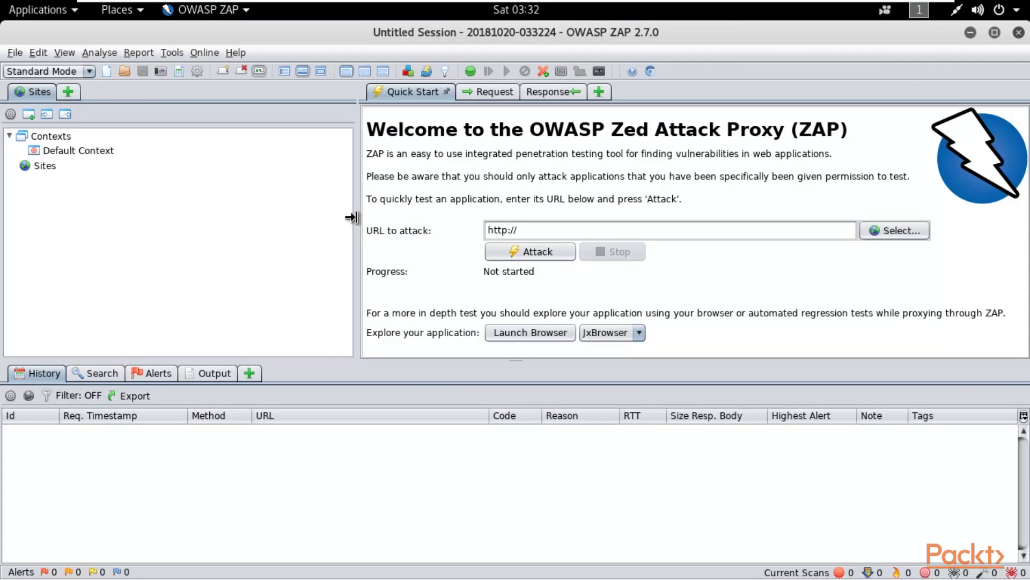
{"action": "left_click_drag", "start_coordinate": [356, 220], "coordinate": [257, 220]}
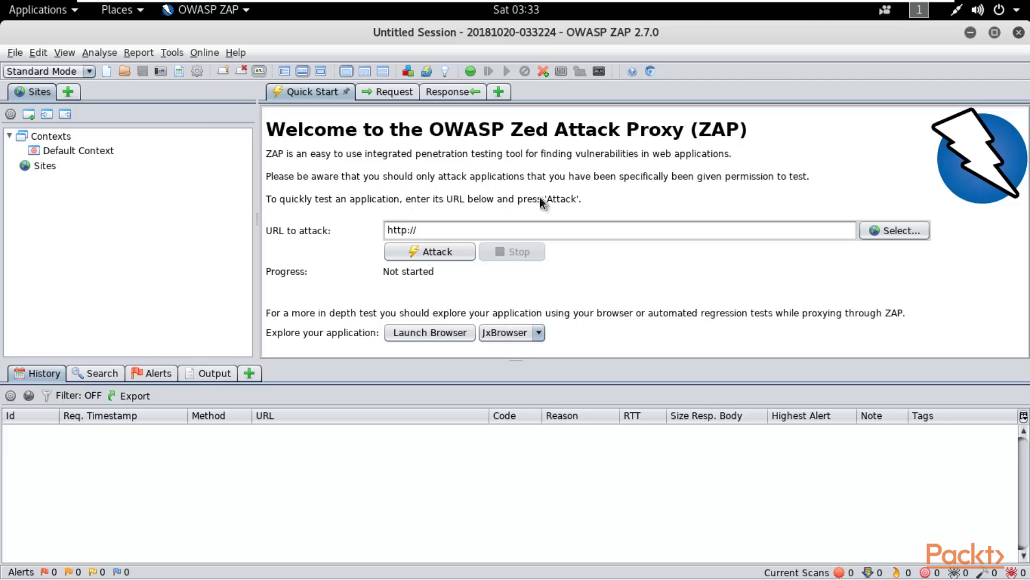
Step: Look over the URL to attack field and the Alerts, Output, Search and History views
{"action": "left_click", "coordinate": [574, 233]}
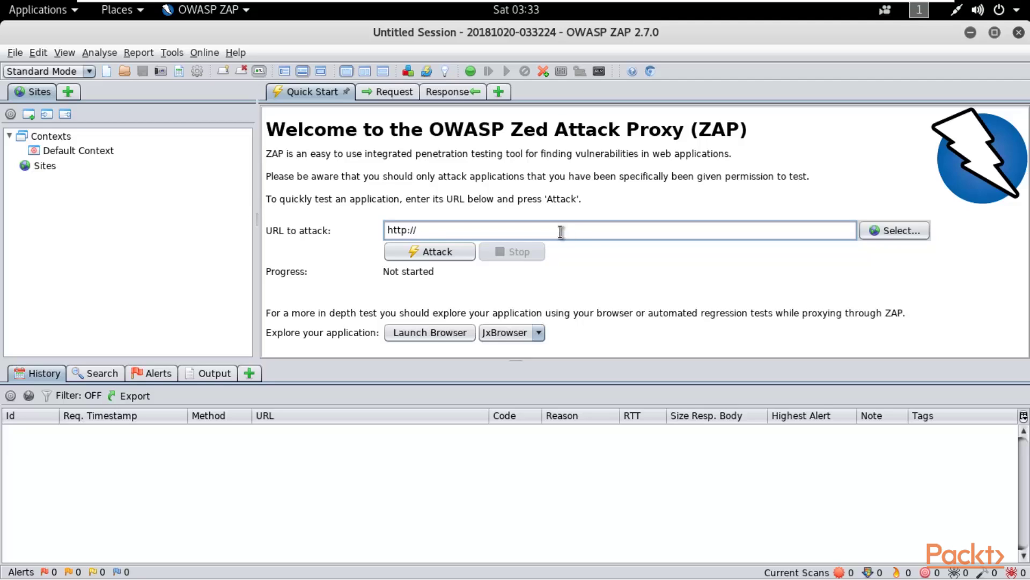
{"action": "left_click", "coordinate": [151, 374]}
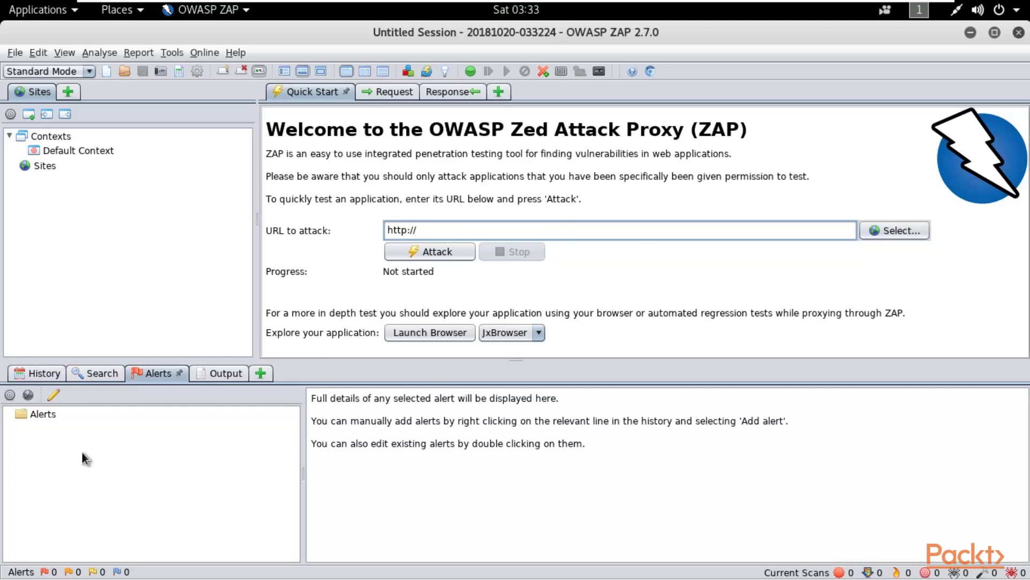
{"action": "left_click", "coordinate": [220, 374]}
{"action": "left_click", "coordinate": [103, 374]}
{"action": "left_click", "coordinate": [53, 372]}
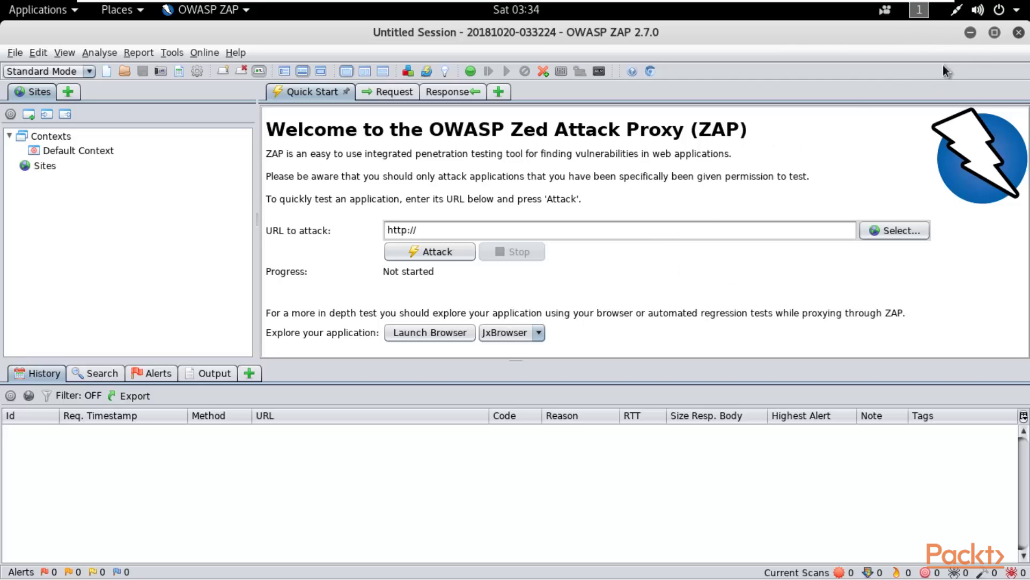
{"action": "left_click", "coordinate": [974, 34]}
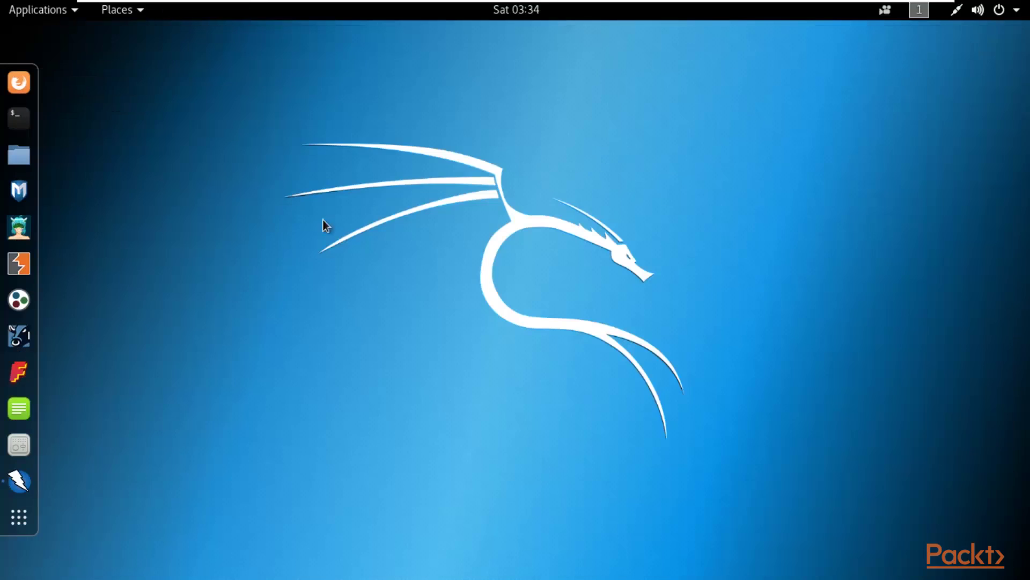
{"action": "left_click", "coordinate": [23, 88]}
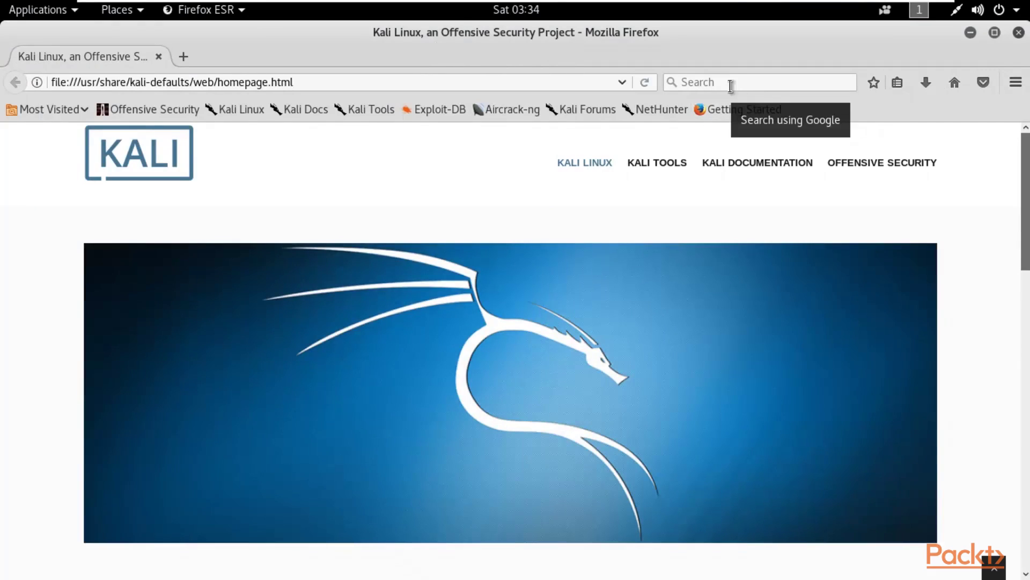
{"action": "left_click", "coordinate": [731, 87]}
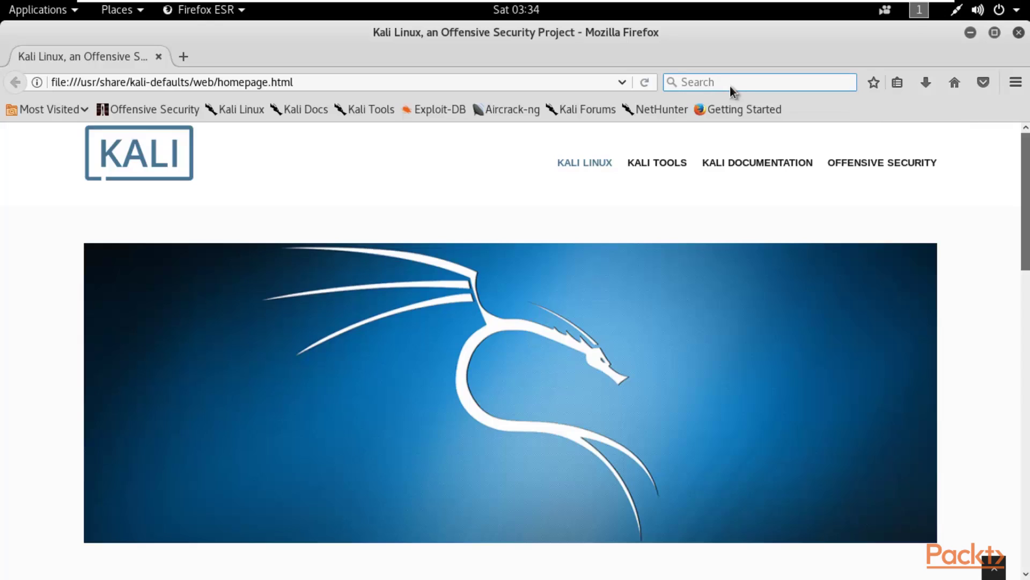
{"action": "type", "text": "vulnweb."}
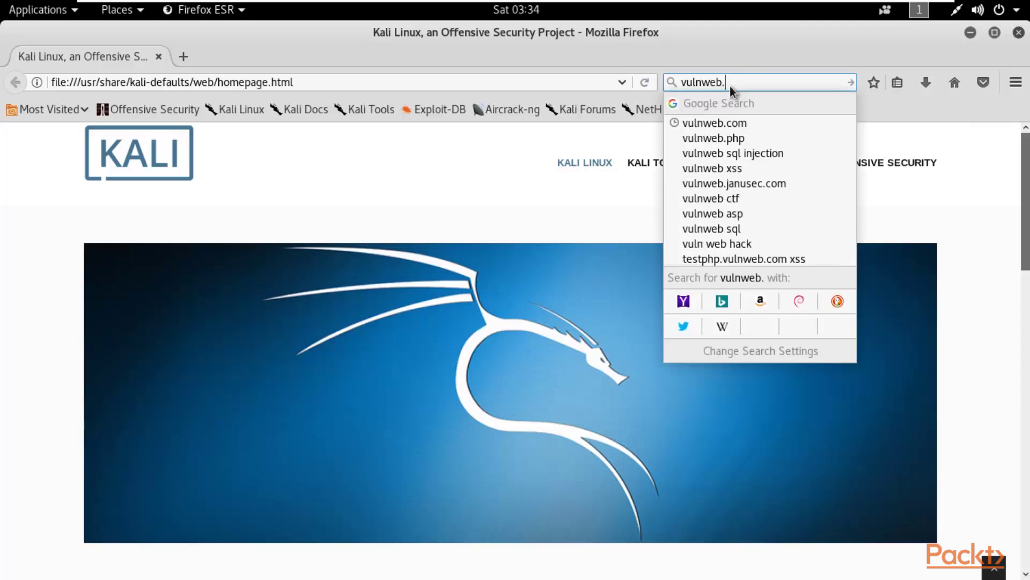
{"action": "type", "text": "com"}
{"action": "key", "text": "Return"}
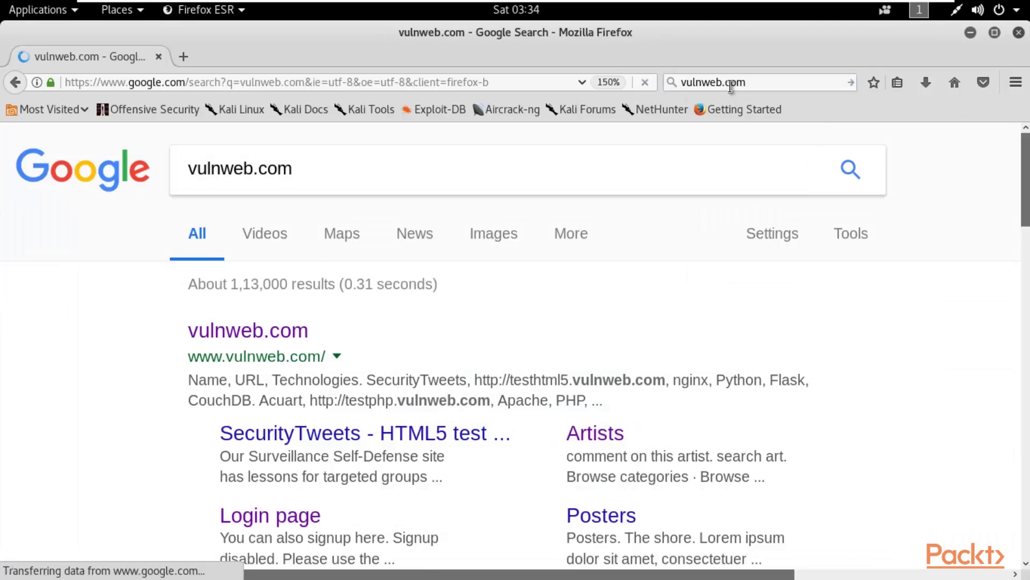
{"action": "left_click", "coordinate": [277, 340]}
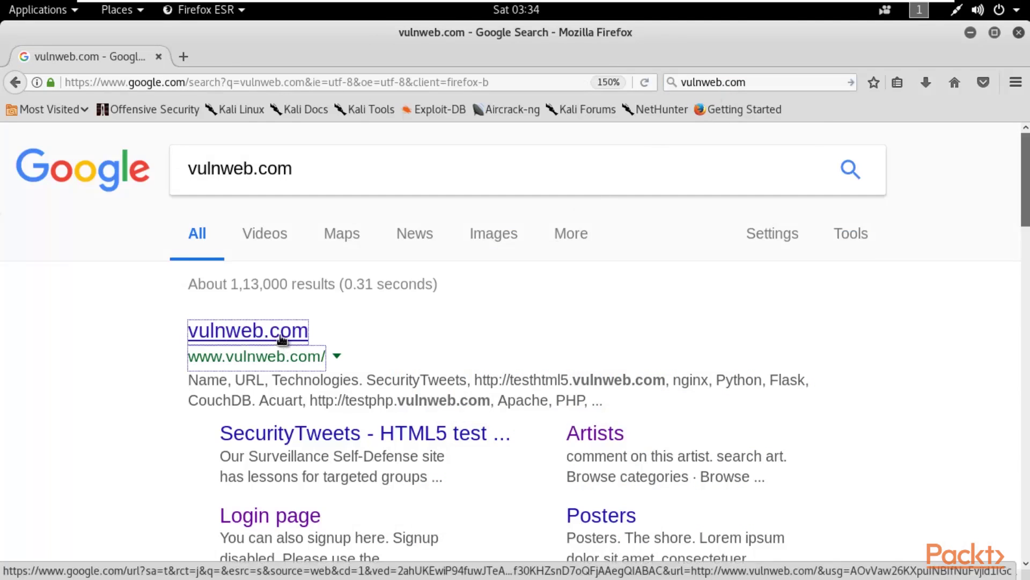
{"action": "left_click", "coordinate": [110, 84]}
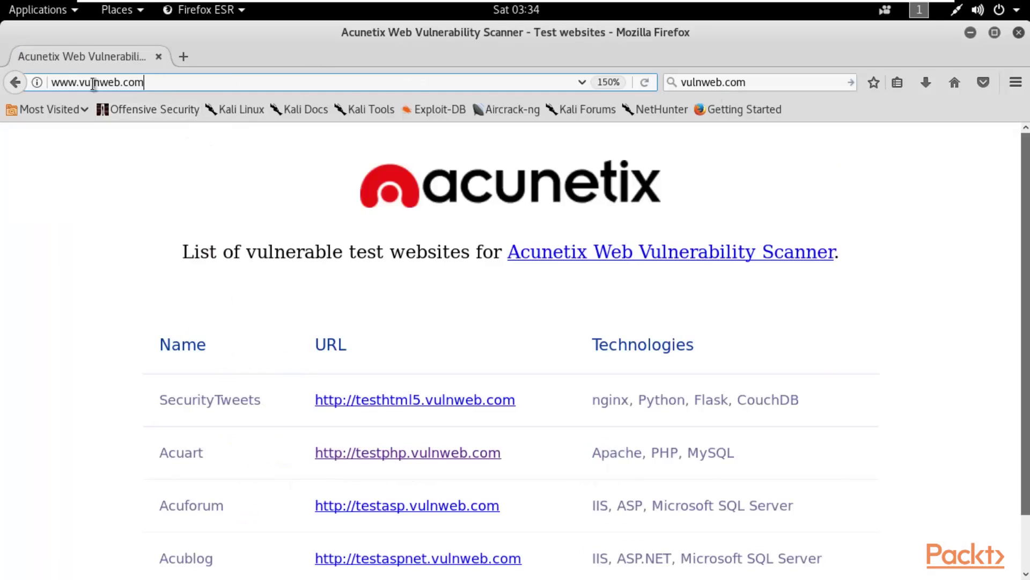
{"action": "double_click", "coordinate": [110, 84]}
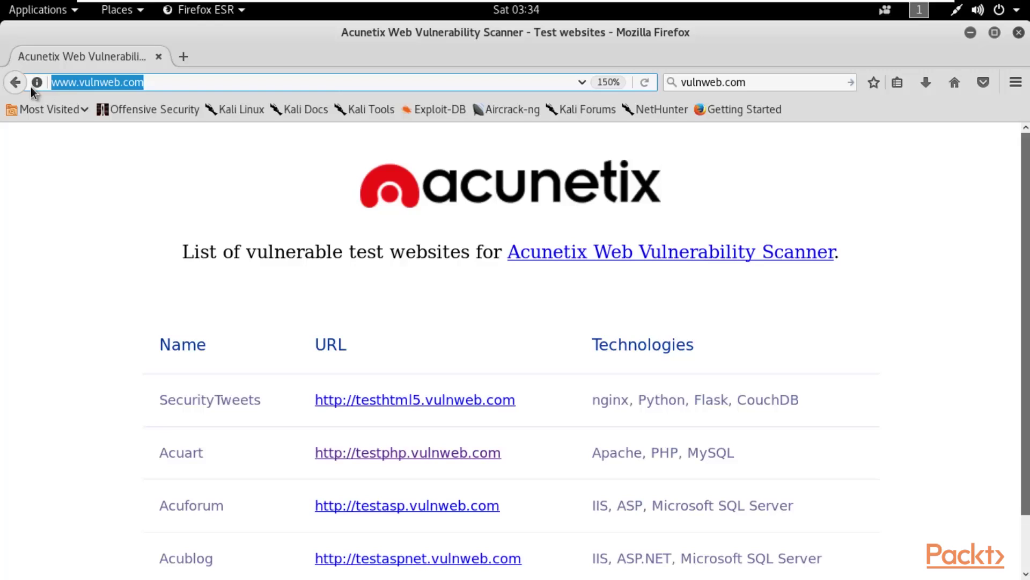
{"action": "right_click", "coordinate": [128, 86]}
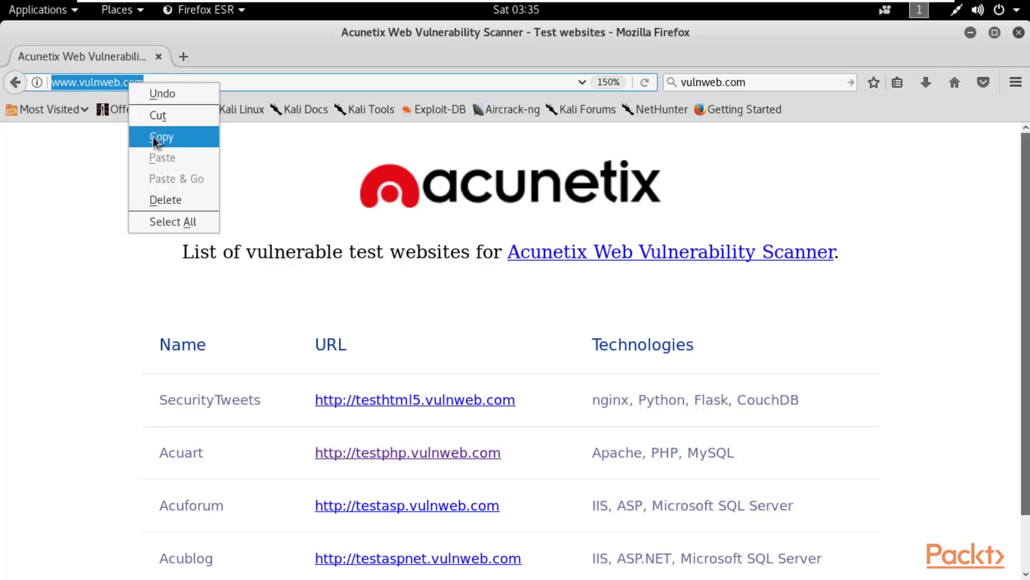
{"action": "left_click", "coordinate": [153, 136]}
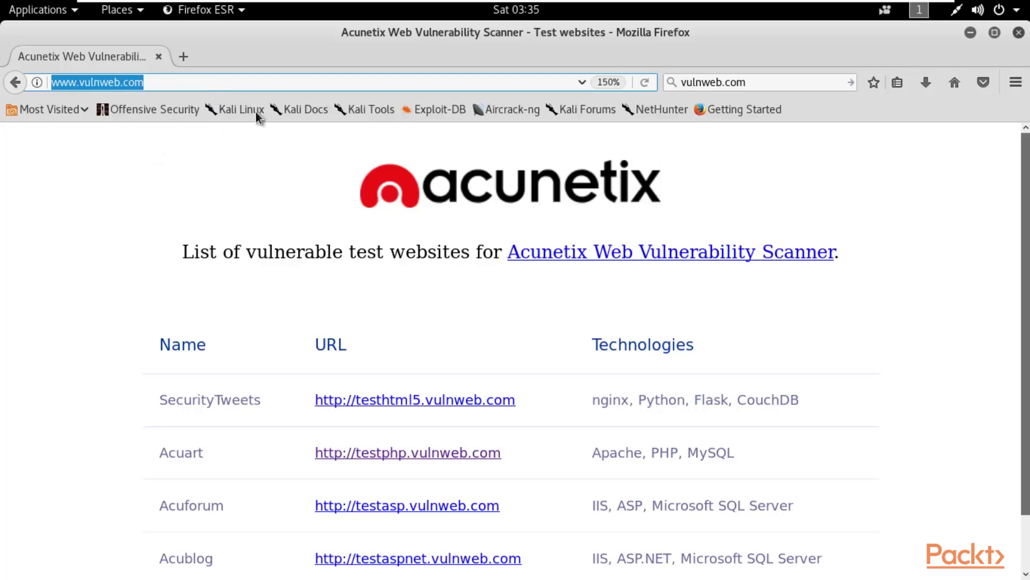
{"action": "left_click", "coordinate": [970, 33]}
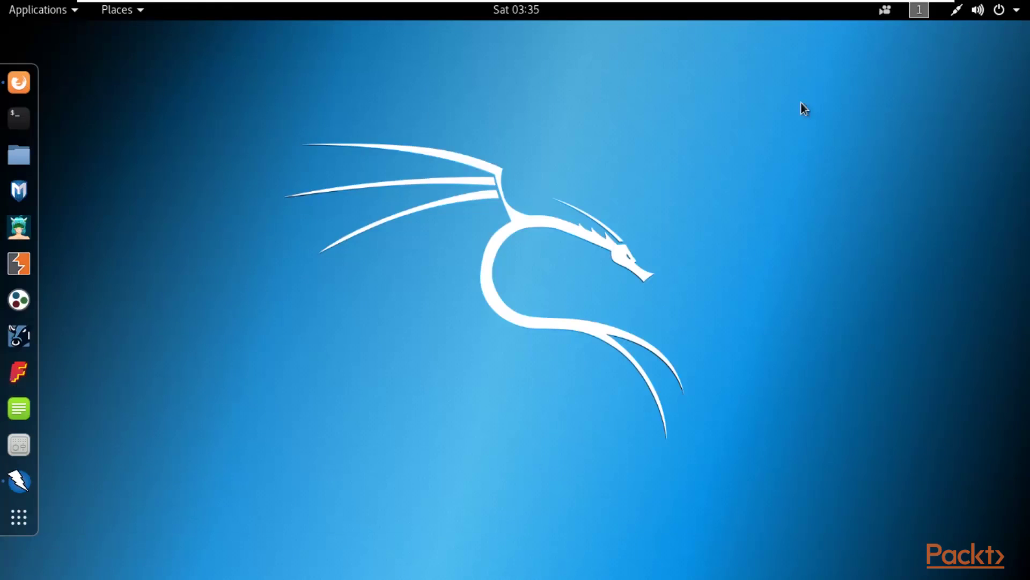
{"action": "left_click", "coordinate": [18, 481]}
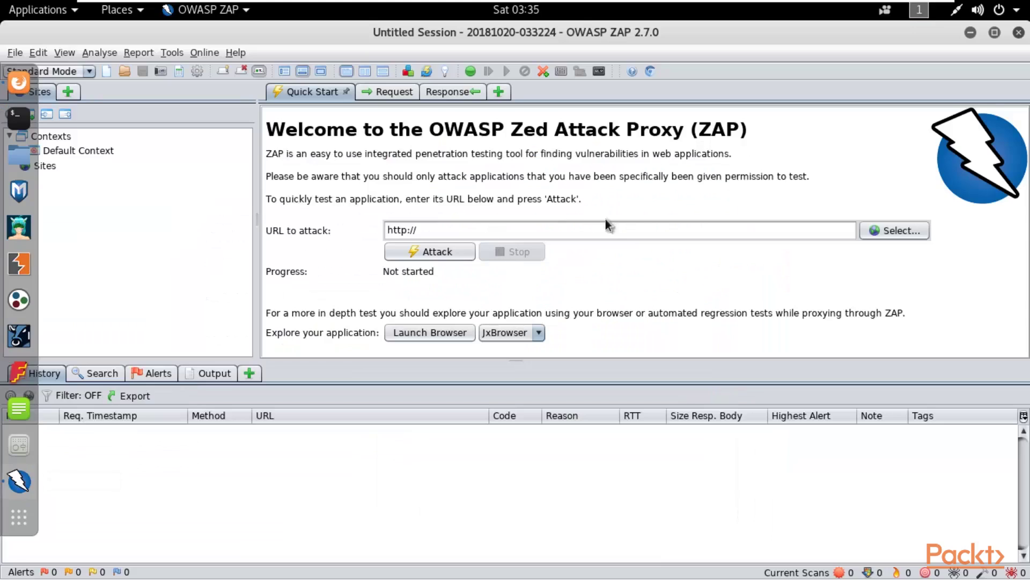
{"action": "left_click", "coordinate": [597, 231]}
{"action": "key", "text": "ctrl+v"}
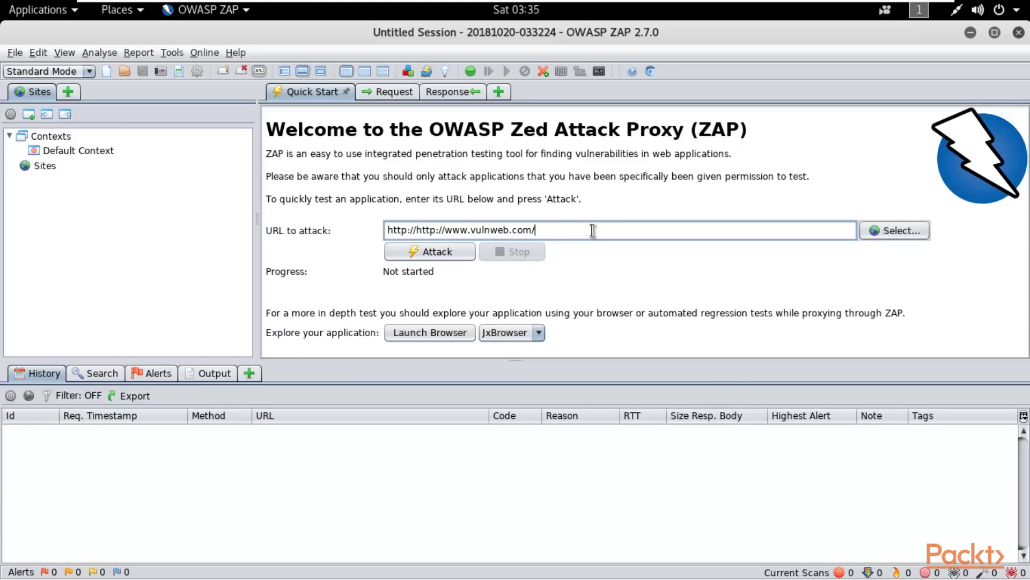
{"action": "left_click", "coordinate": [419, 231]}
{"action": "left_click_drag", "start_coordinate": [419, 231], "coordinate": [448, 231]}
{"action": "key", "text": "BackSpace"}
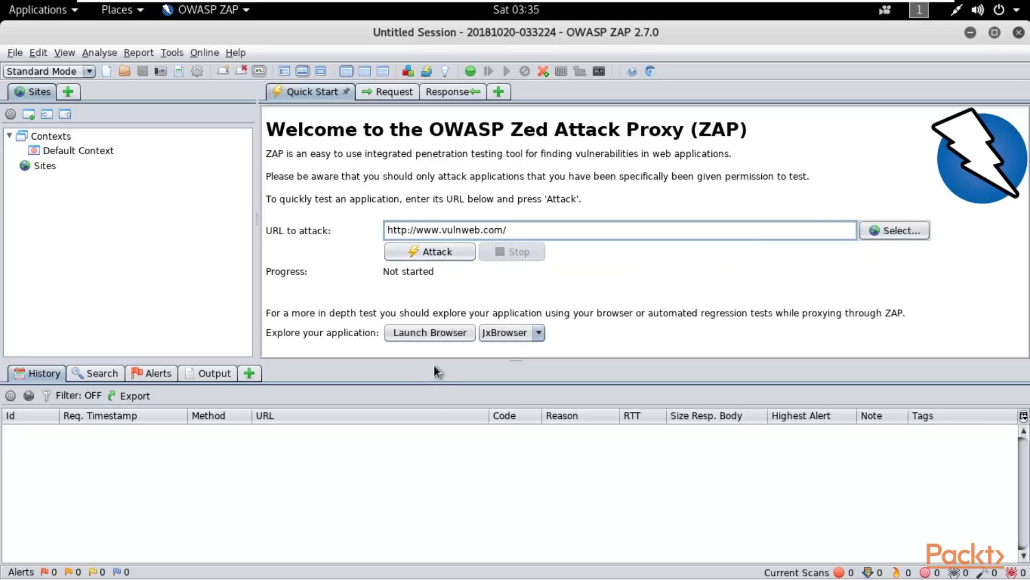
{"action": "left_click_drag", "start_coordinate": [433, 359], "coordinate": [440, 296]}
{"action": "left_click", "coordinate": [431, 254]}
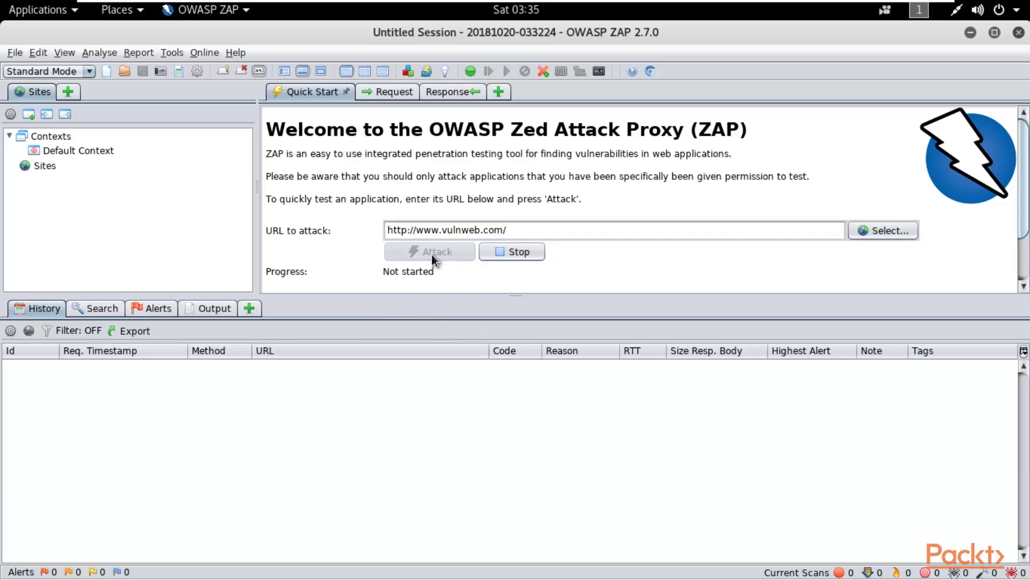
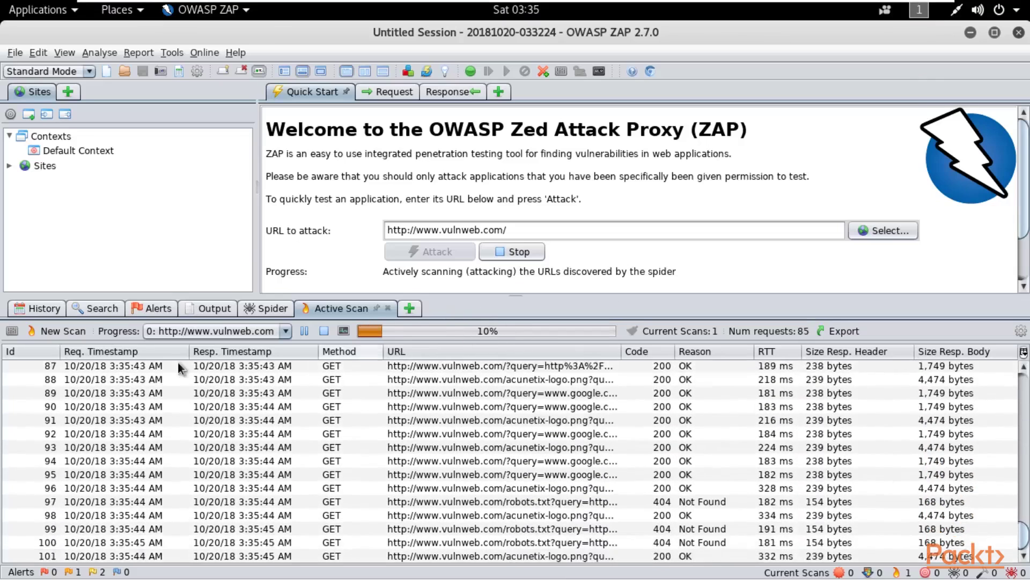
Step: Examine the URLs found by the spider, including the seed entries and the out-of-scope vulnweb.com test sites
{"action": "left_click", "coordinate": [273, 308]}
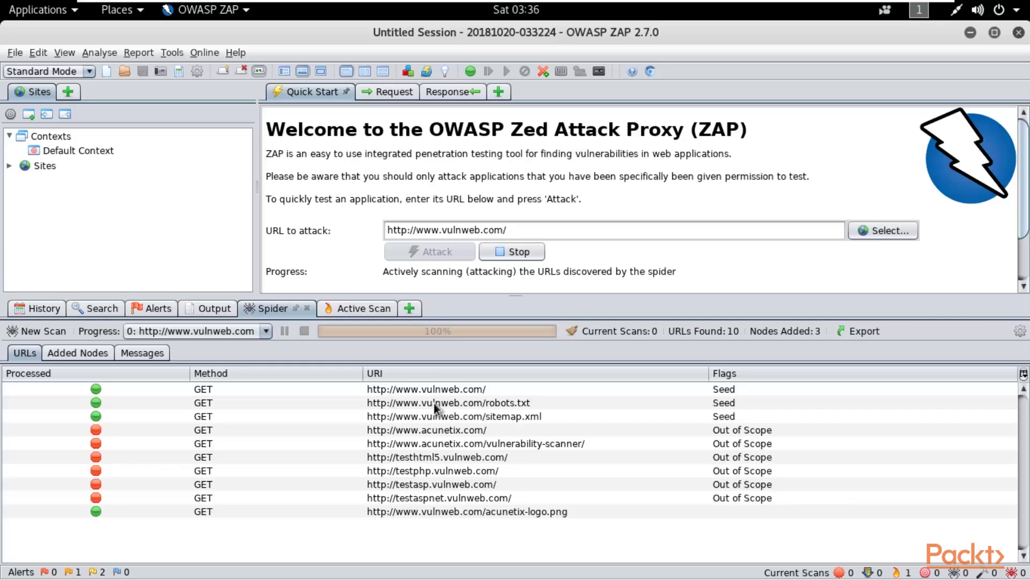
{"action": "left_click_drag", "start_coordinate": [436, 396], "coordinate": [543, 514]}
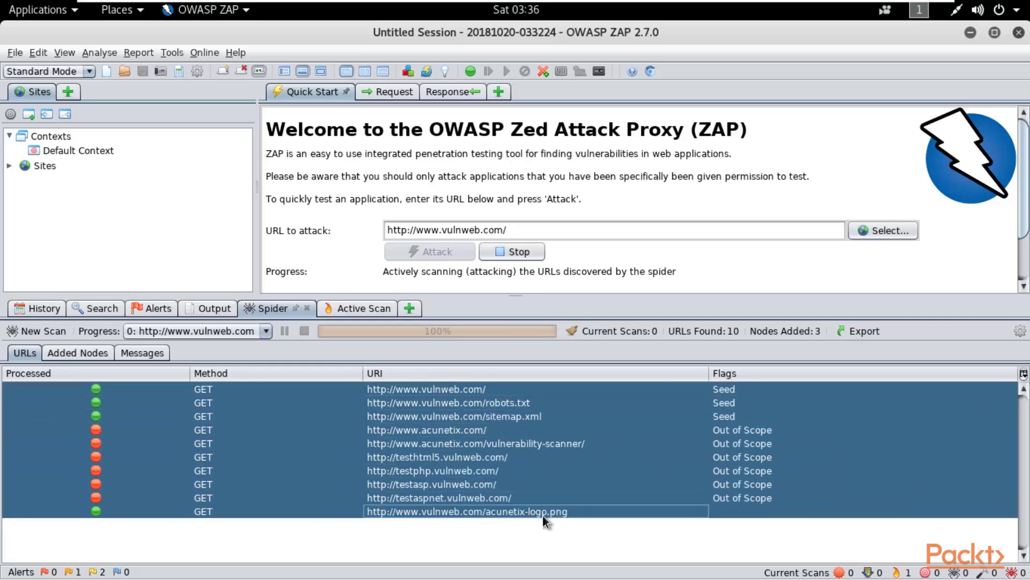
{"action": "left_click", "coordinate": [483, 389]}
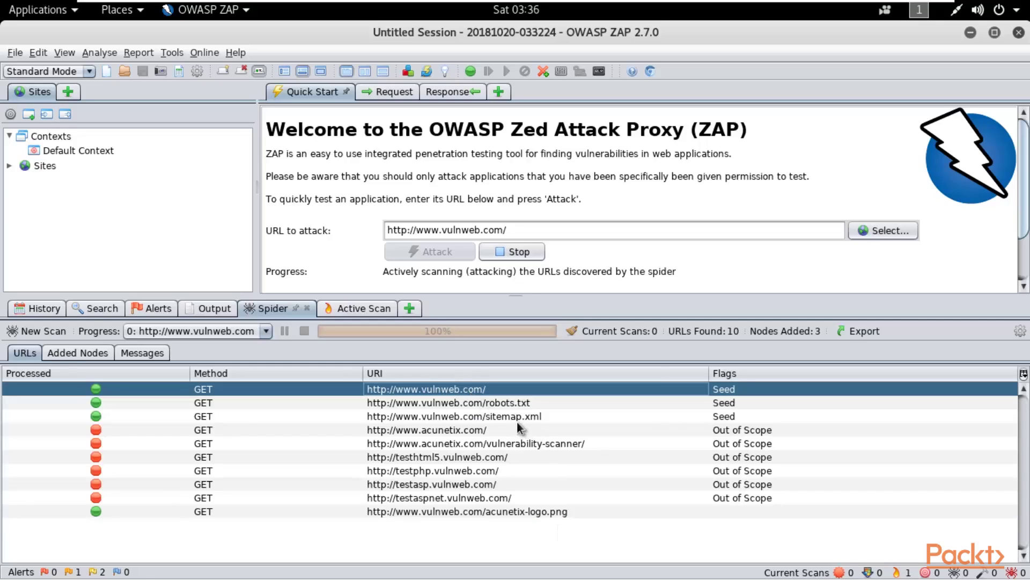
{"action": "left_click", "coordinate": [529, 404]}
{"action": "left_click", "coordinate": [478, 432]}
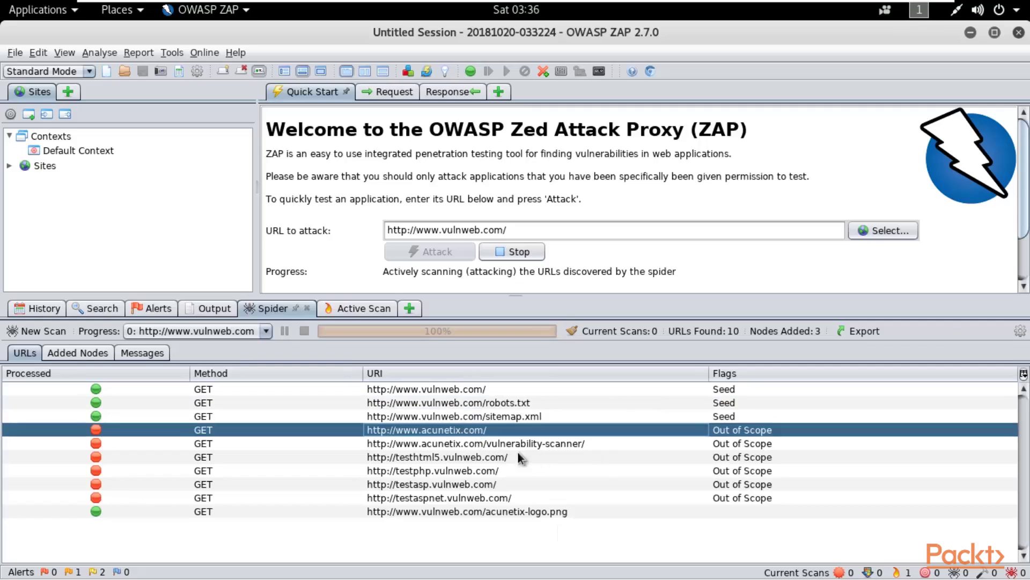
{"action": "left_click", "coordinate": [475, 461]}
{"action": "left_click", "coordinate": [476, 498], "text": "shift"}
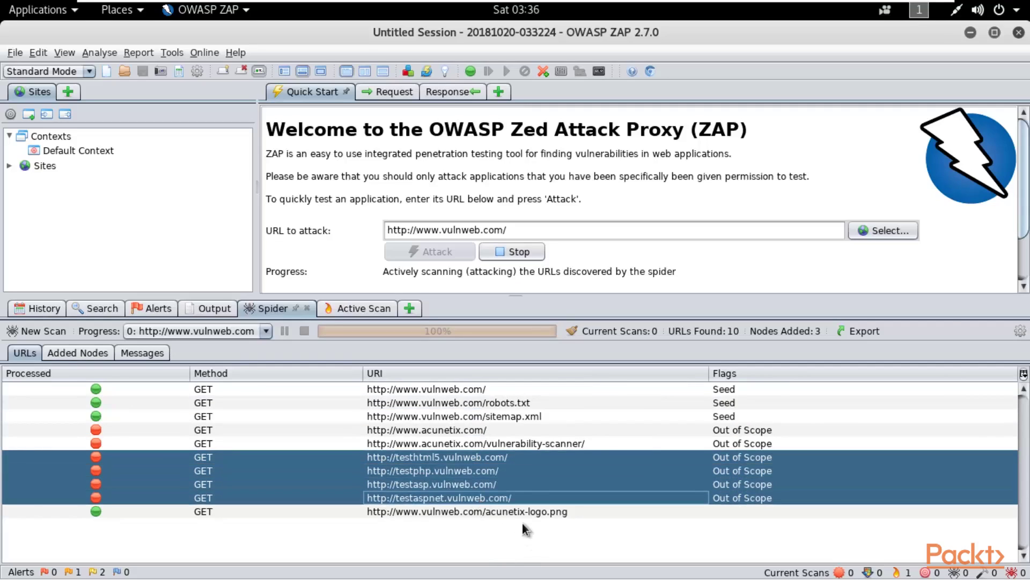
{"action": "left_click", "coordinate": [510, 456]}
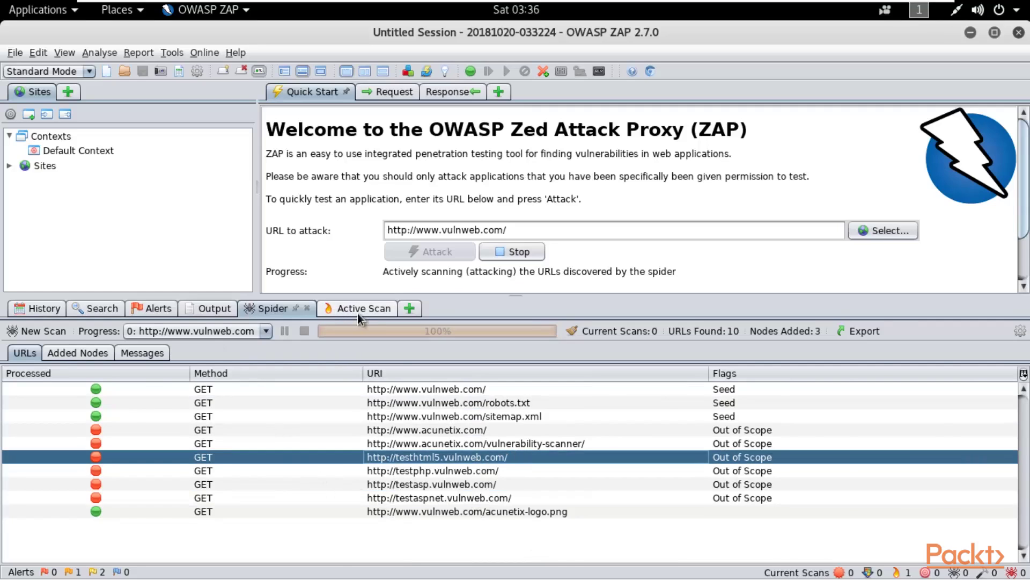
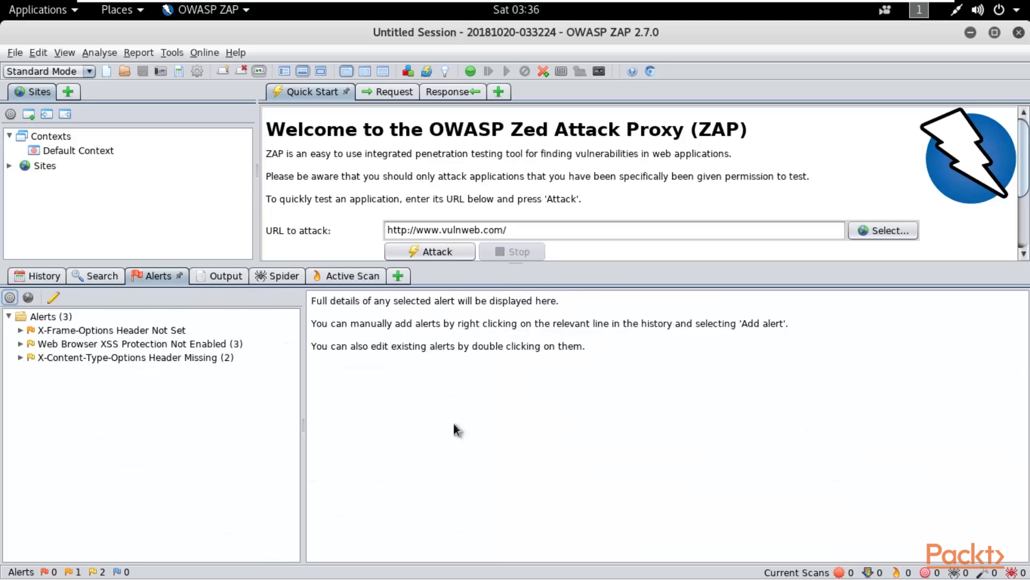
Step: Review the requests sent by the active scan and the list of raised alerts
{"action": "left_click", "coordinate": [304, 283]}
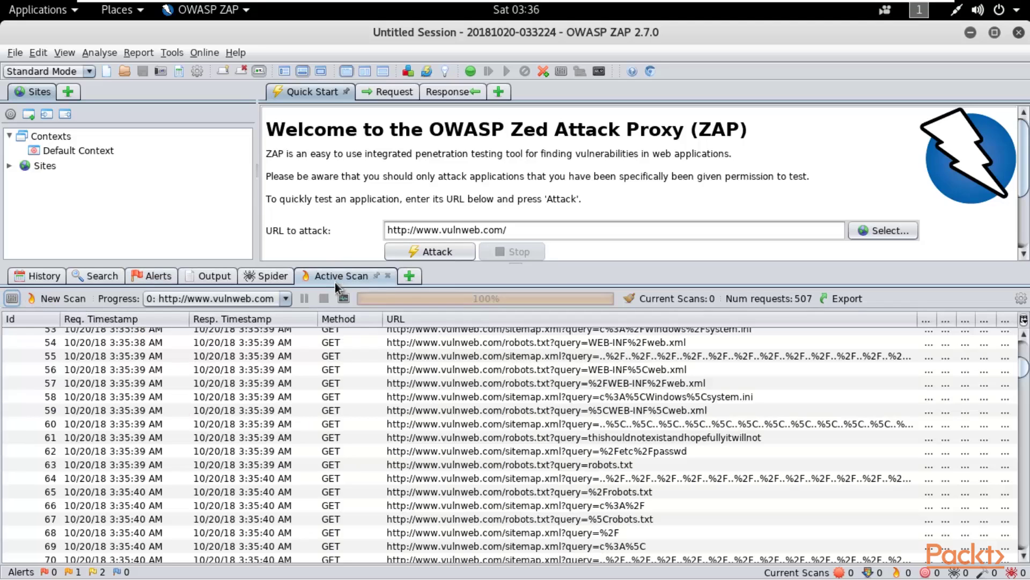
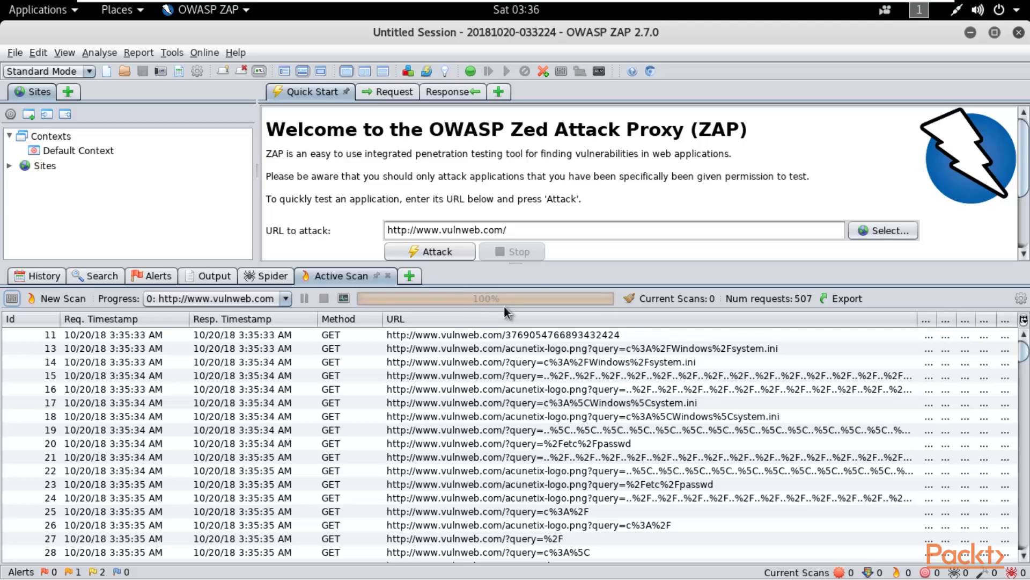
{"action": "left_click", "coordinate": [154, 278]}
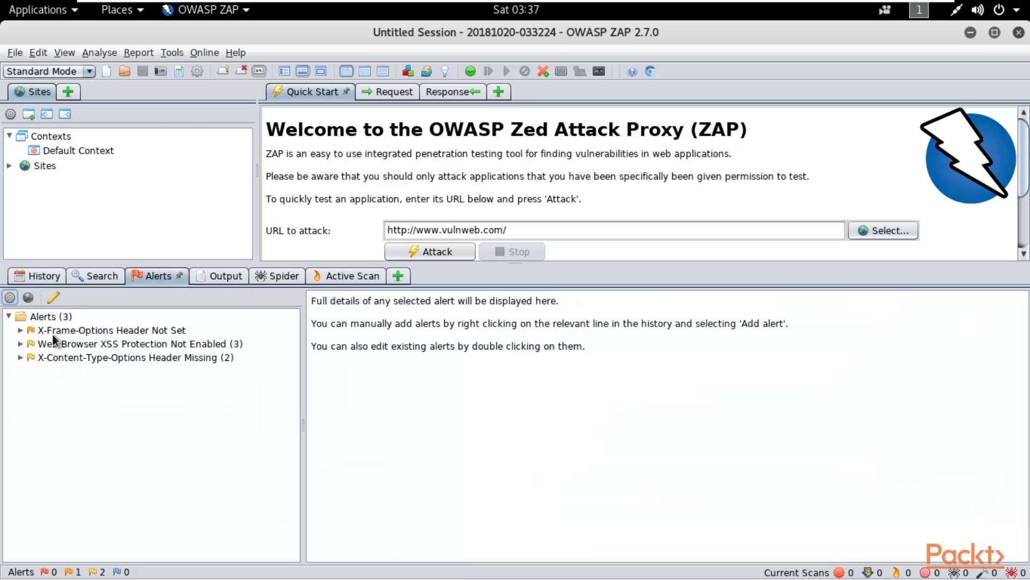
Step: Expand the three alert groups and show the X-Content-Type-Options Header Missing alert for acunetix-logo.png
{"action": "left_click", "coordinate": [21, 330]}
{"action": "left_click", "coordinate": [21, 358]}
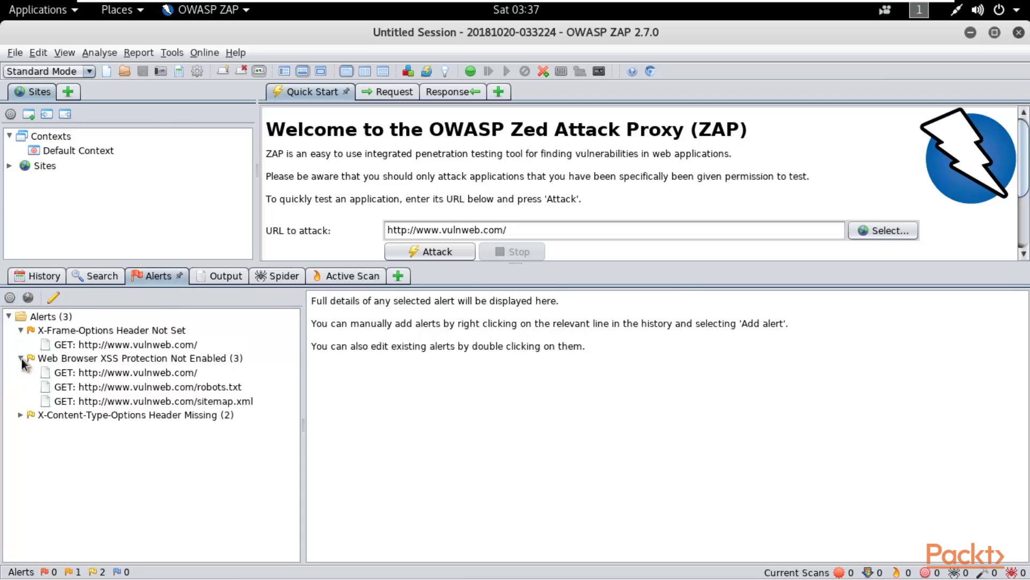
{"action": "left_click", "coordinate": [20, 414]}
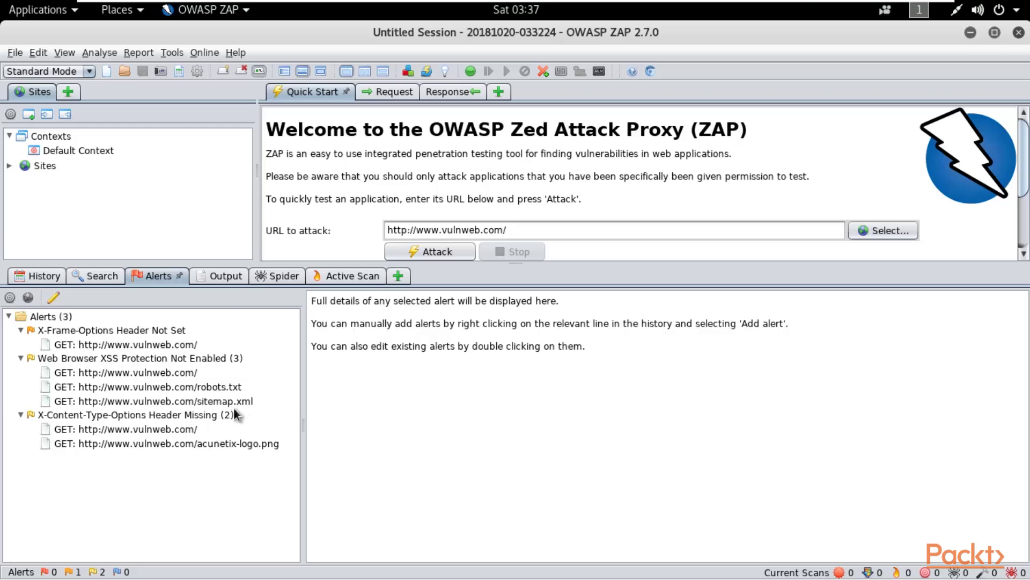
{"action": "left_click", "coordinate": [195, 447]}
{"action": "double_click", "coordinate": [195, 447]}
{"action": "left_click", "coordinate": [669, 54]}
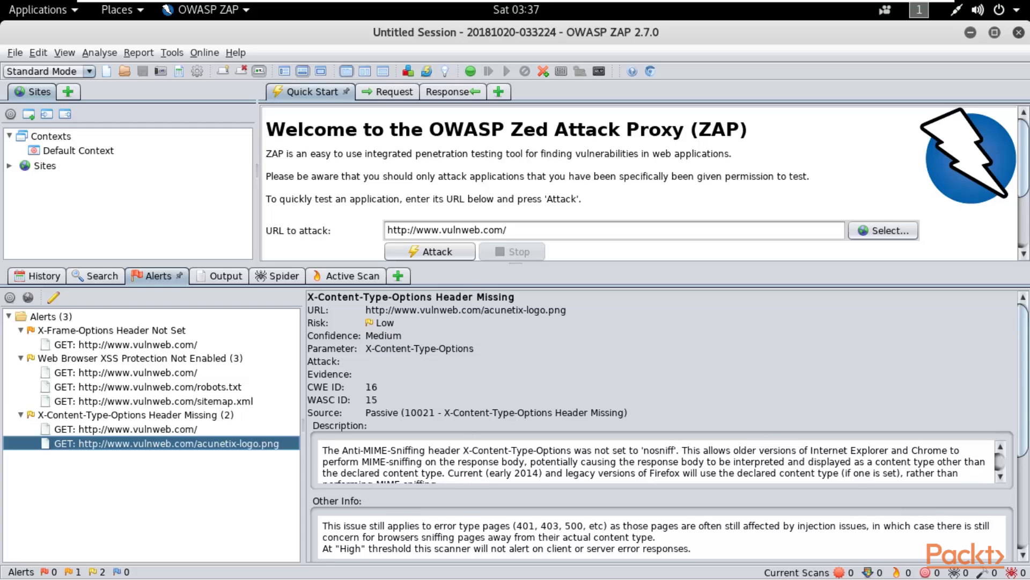
Step: Read the description, other info, solution and reference links of the X-Content-Type-Options Header Missing alert
{"action": "scroll", "coordinate": [978, 429], "scroll_direction": "down", "scroll_amount": 2}
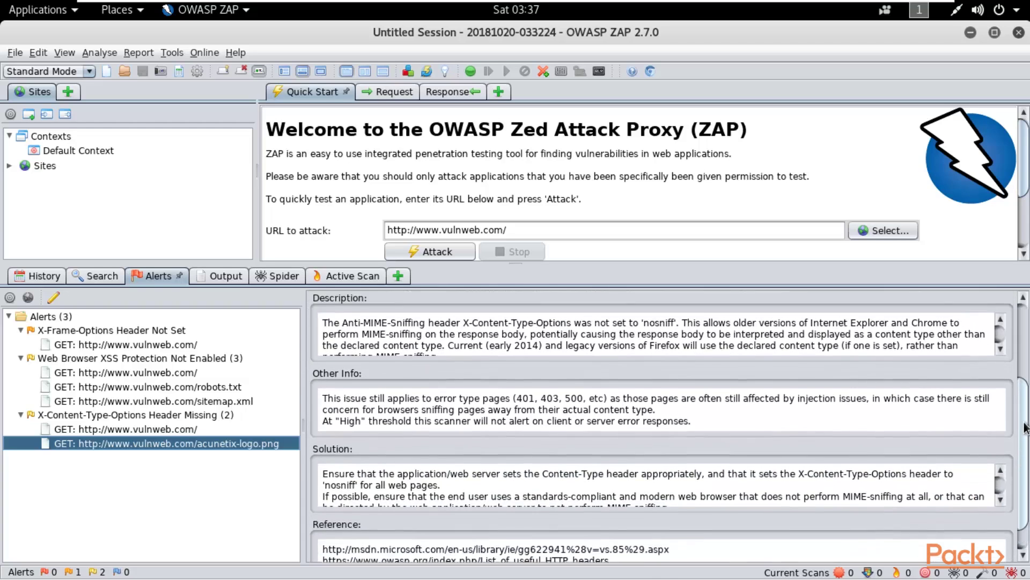
{"action": "left_click_drag", "start_coordinate": [354, 341], "coordinate": [724, 361]}
{"action": "left_click", "coordinate": [715, 362]}
{"action": "left_click_drag", "start_coordinate": [1023, 431], "coordinate": [1022, 453]}
{"action": "left_click_drag", "start_coordinate": [355, 371], "coordinate": [696, 397]}
{"action": "left_click_drag", "start_coordinate": [328, 447], "coordinate": [565, 479]}
{"action": "left_click", "coordinate": [520, 463]}
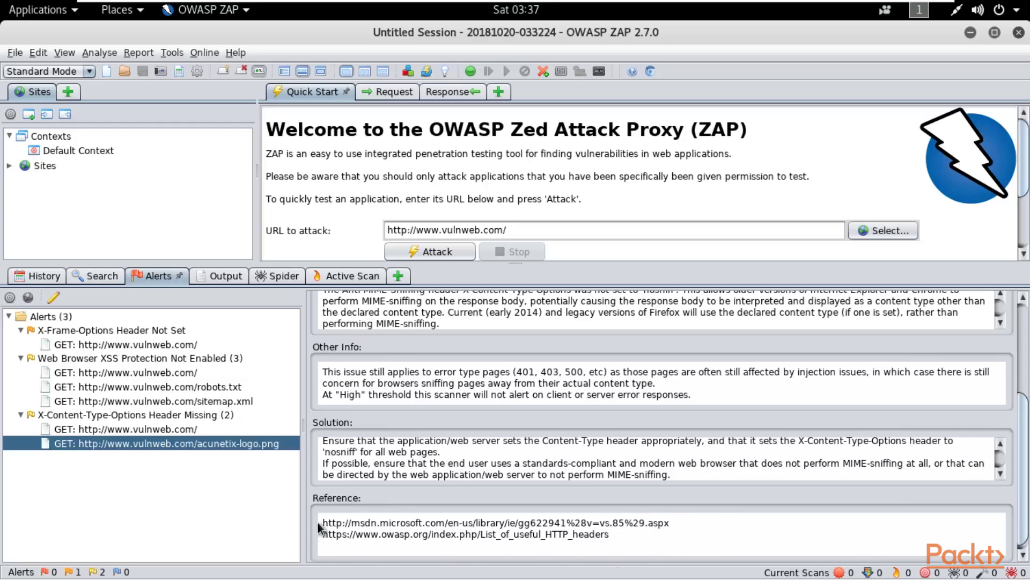
{"action": "left_click_drag", "start_coordinate": [620, 539], "coordinate": [401, 504]}
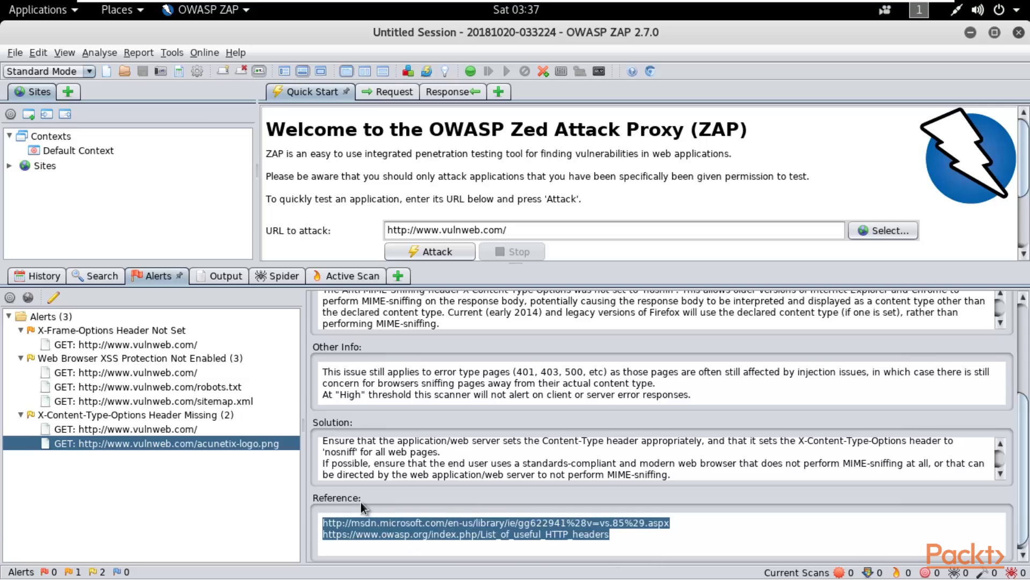
{"action": "left_click", "coordinate": [427, 532]}
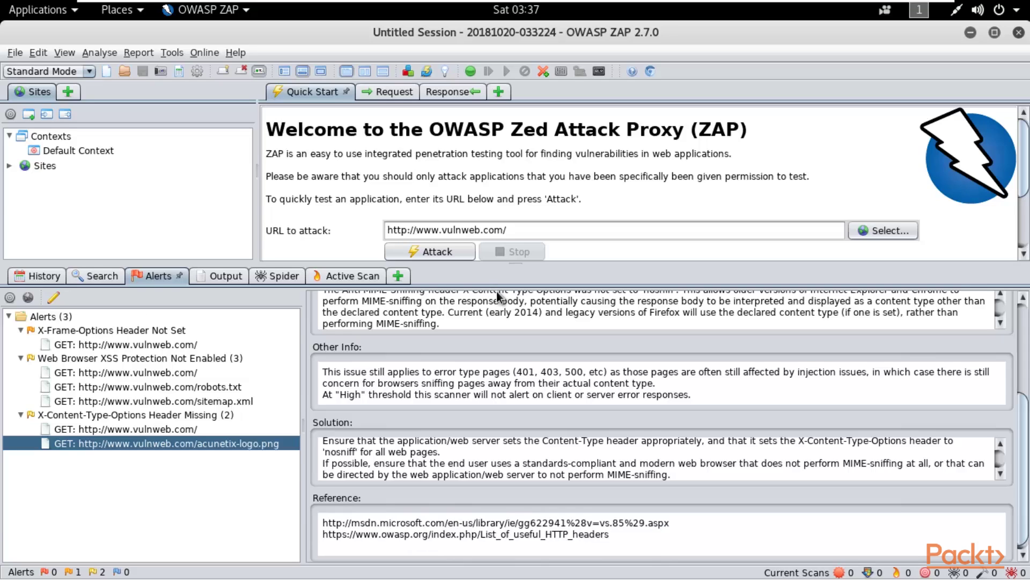
{"action": "left_click", "coordinate": [80, 346]}
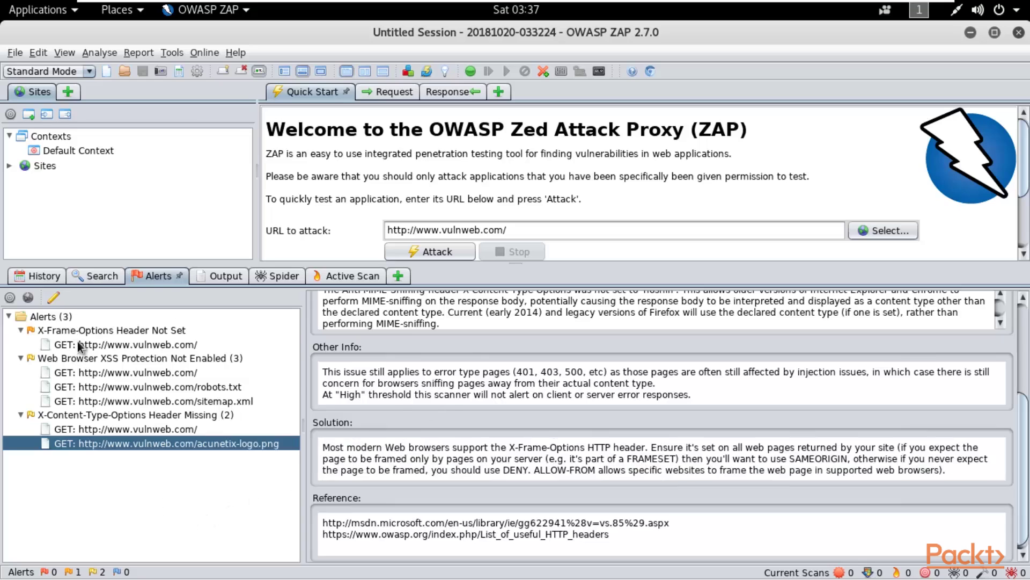
{"action": "left_click", "coordinate": [174, 378]}
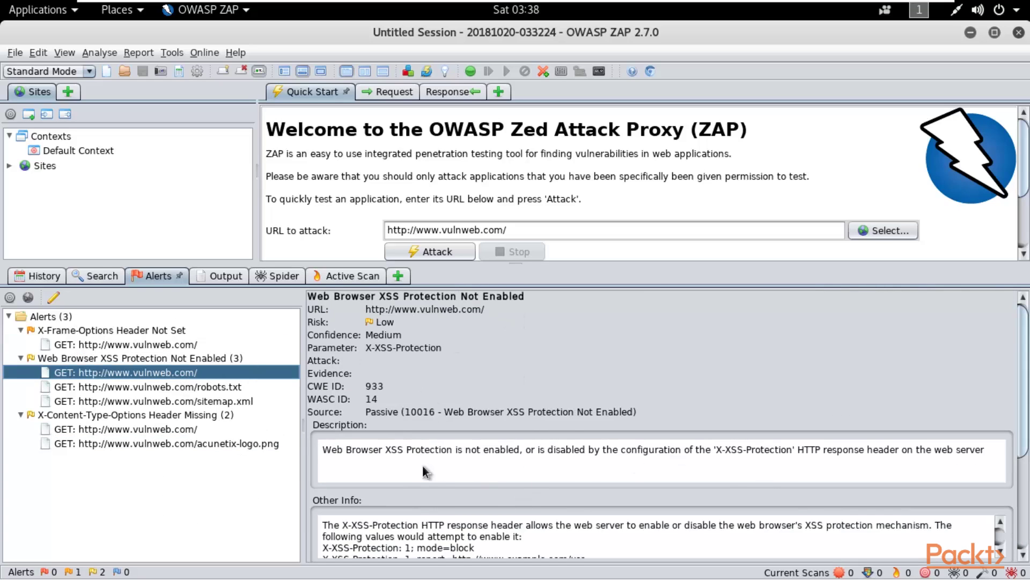
{"action": "left_click_drag", "start_coordinate": [338, 446], "coordinate": [523, 455]}
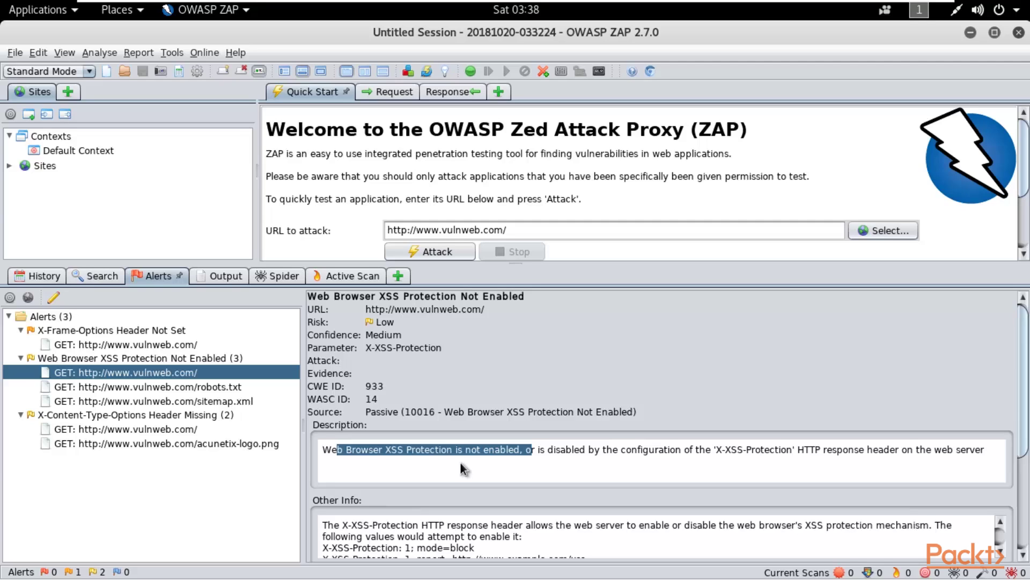
{"action": "left_click", "coordinate": [820, 479]}
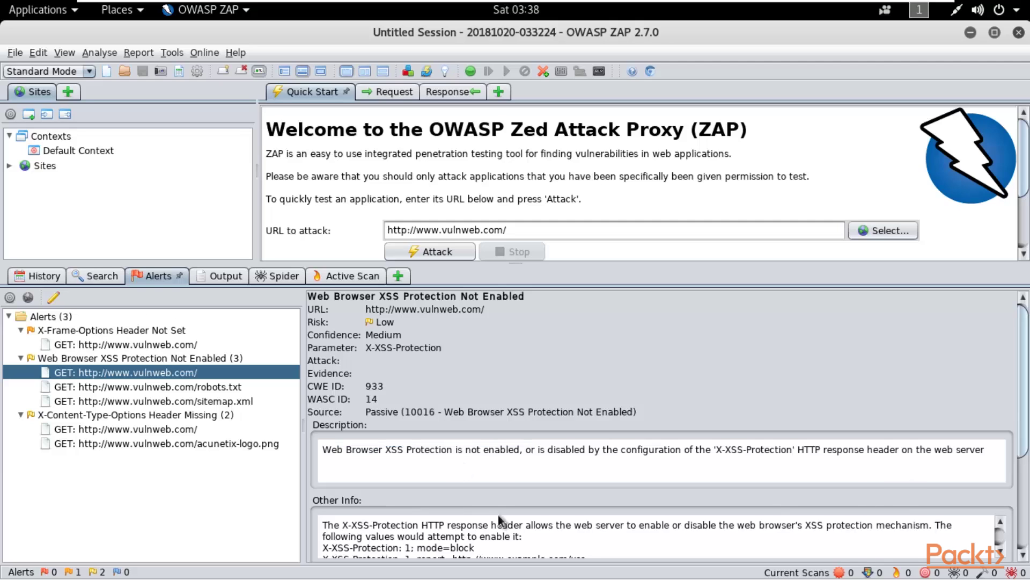
{"action": "scroll", "coordinate": [1022, 415], "scroll_direction": "down", "scroll_amount": 5}
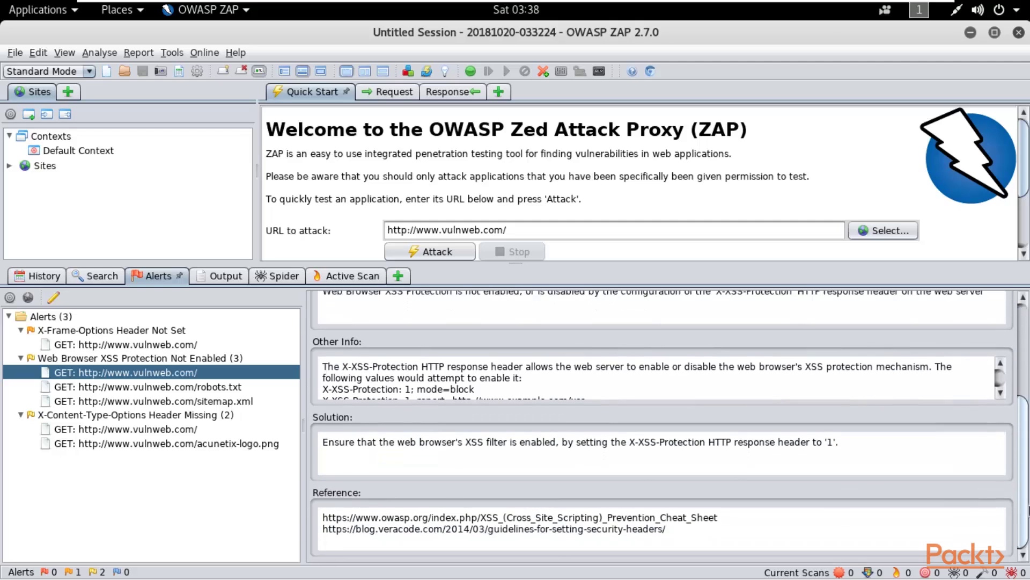
{"action": "left_click_drag", "start_coordinate": [347, 446], "coordinate": [405, 453]}
{"action": "left_click", "coordinate": [418, 442]}
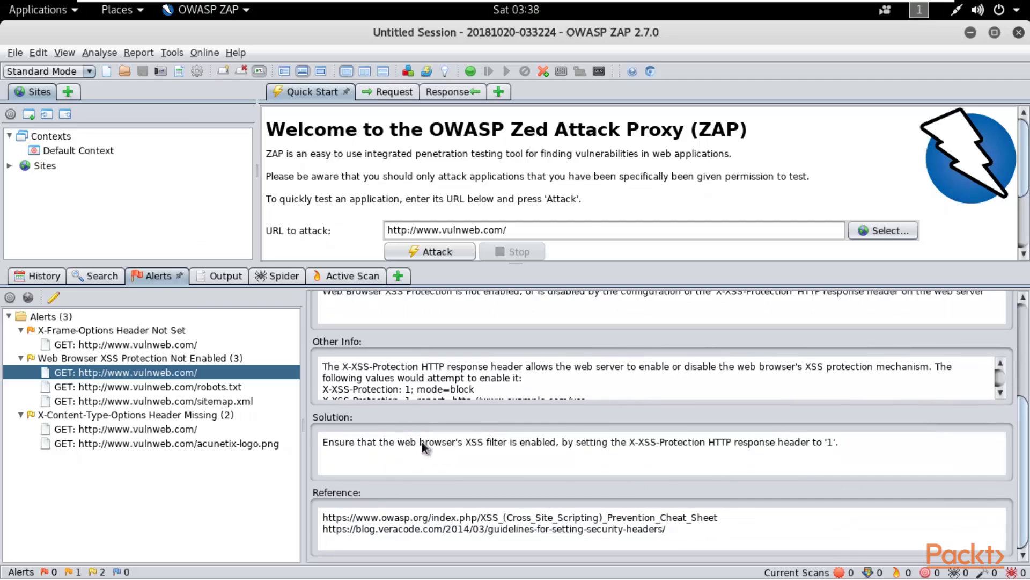
{"action": "left_click_drag", "start_coordinate": [492, 443], "coordinate": [556, 446]}
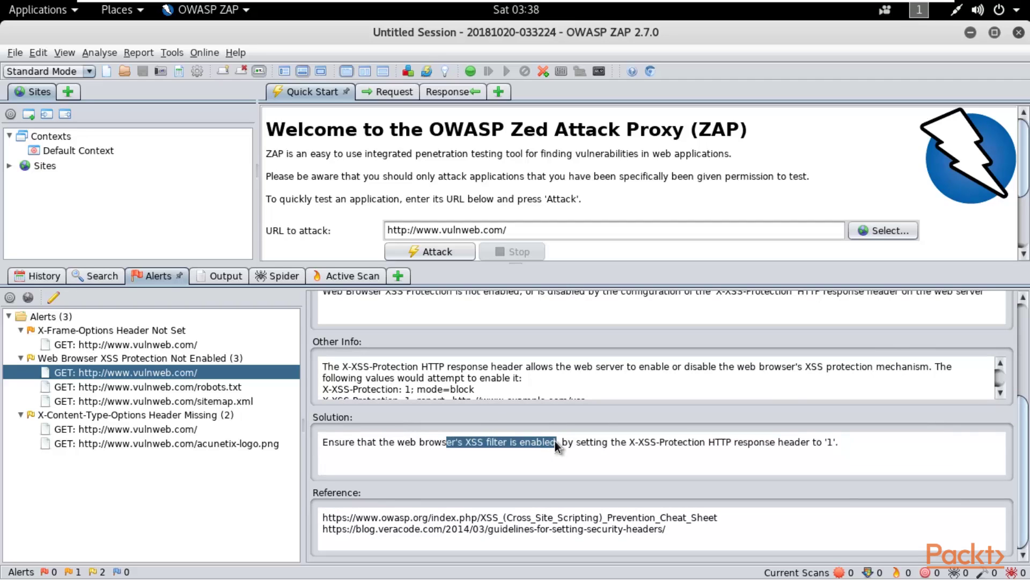
{"action": "left_click", "coordinate": [566, 444]}
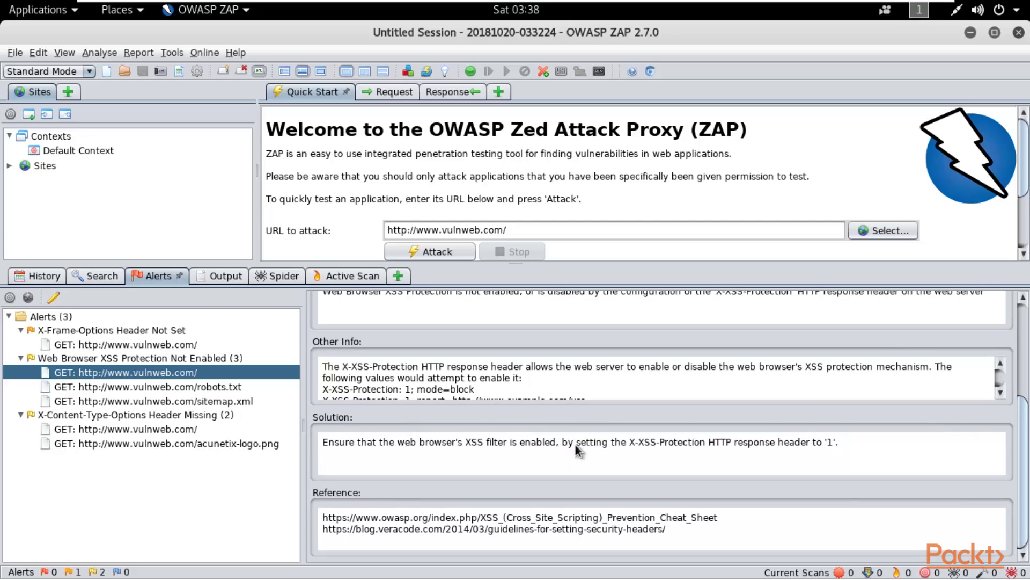
{"action": "left_click_drag", "start_coordinate": [568, 441], "coordinate": [637, 443]}
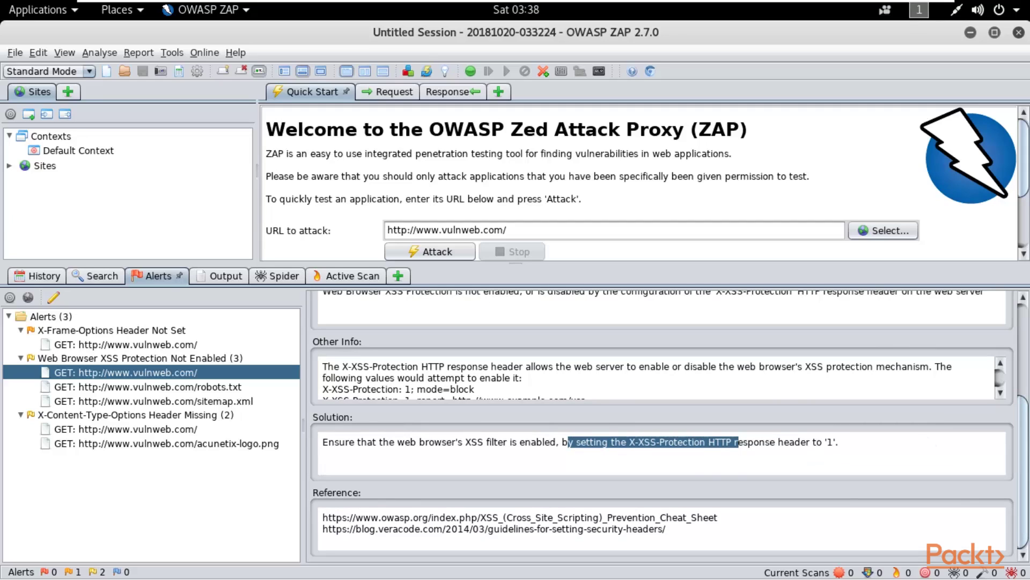
{"action": "left_click_drag", "start_coordinate": [677, 531], "coordinate": [330, 509]}
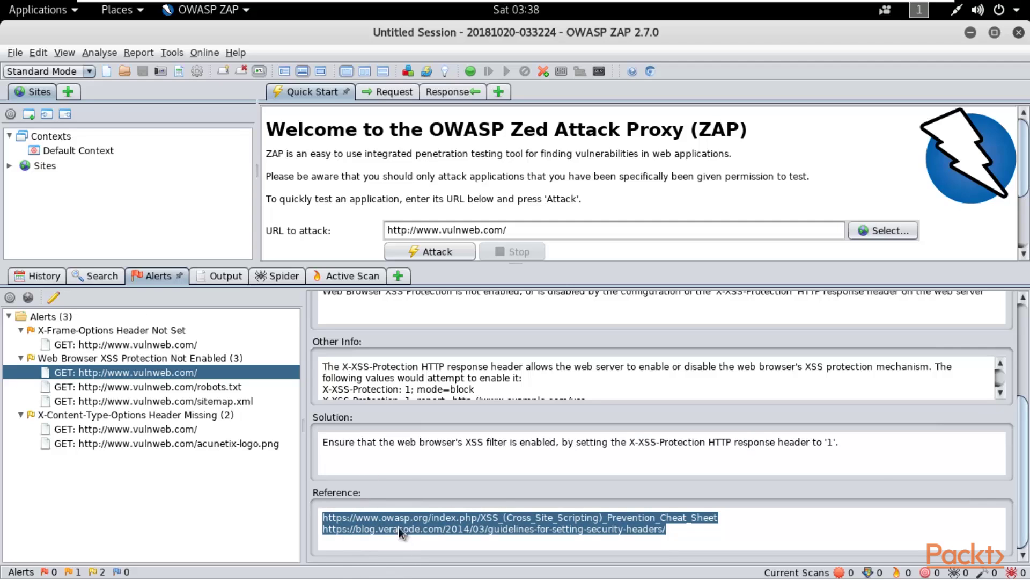
Step: Review the details of the Web Browser XSS Protection Not Enabled alert for robots.txt, from description to solution
{"action": "left_click", "coordinate": [278, 376]}
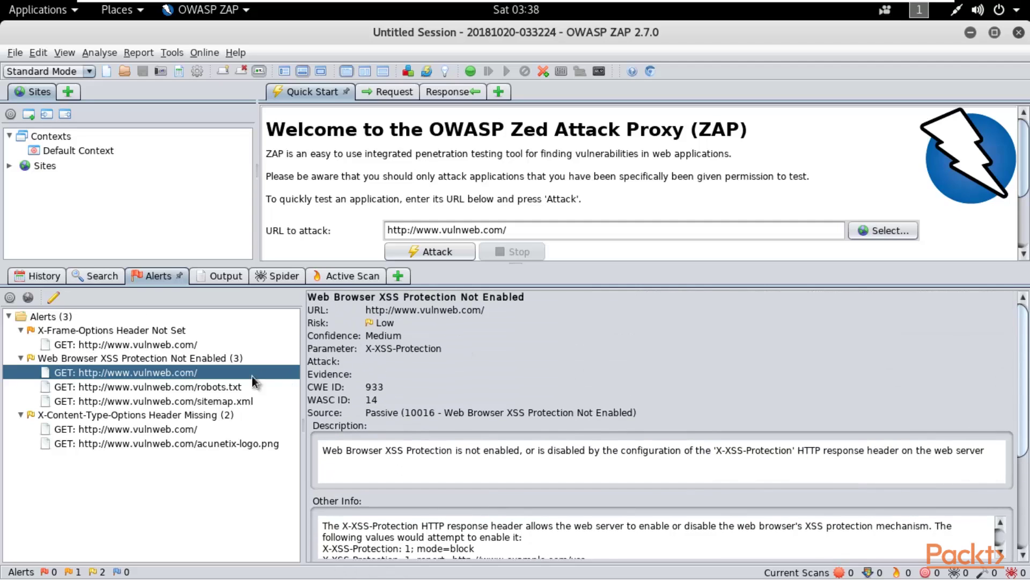
{"action": "left_click", "coordinate": [208, 398]}
{"action": "left_click", "coordinate": [209, 388]}
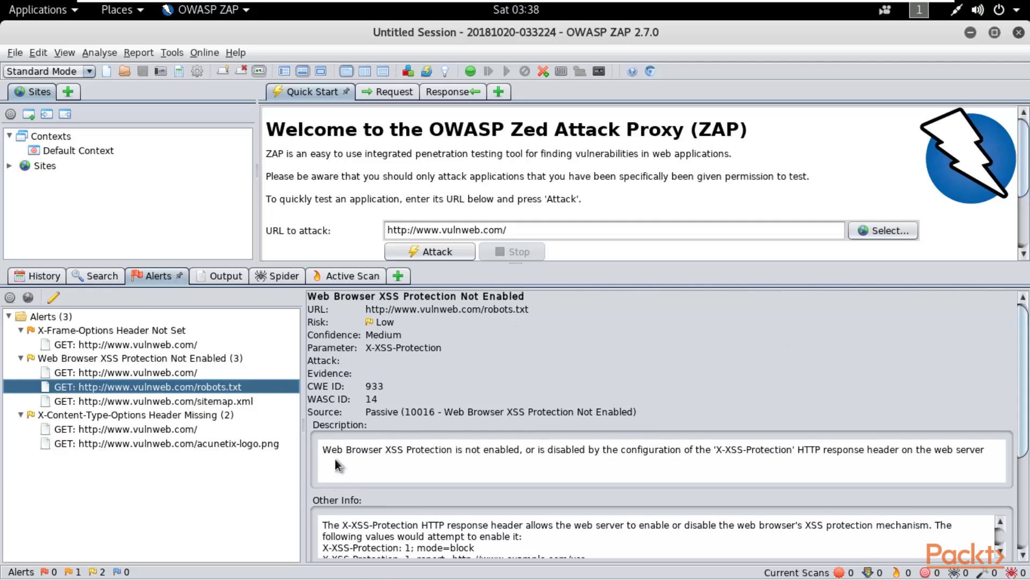
{"action": "left_click", "coordinate": [380, 449]}
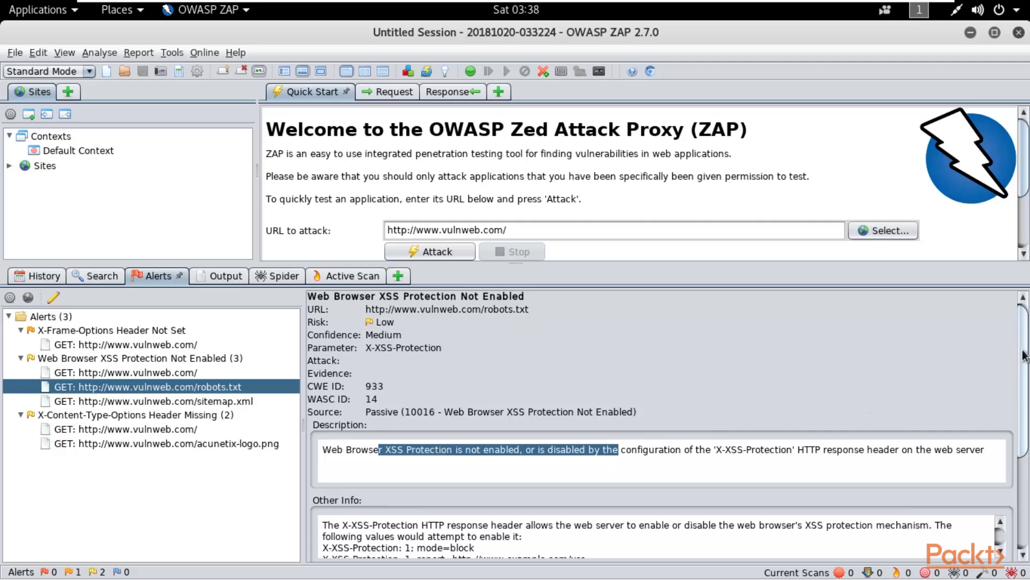
{"action": "scroll", "coordinate": [709, 430], "scroll_direction": "down", "scroll_amount": 5}
{"action": "left_click_drag", "start_coordinate": [320, 451], "coordinate": [576, 452]}
{"action": "left_click_drag", "start_coordinate": [1024, 451], "coordinate": [1024, 355]}
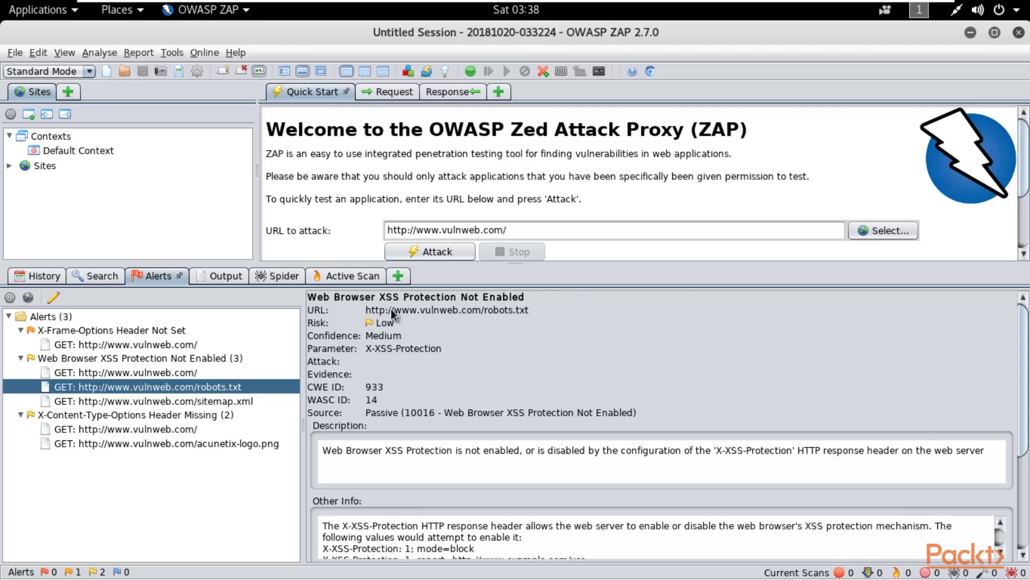
Step: Revisit the spider and active scan results, checking the out-of-scope acunetix.com and testphp.vulnweb.com entries
{"action": "left_click", "coordinate": [282, 275]}
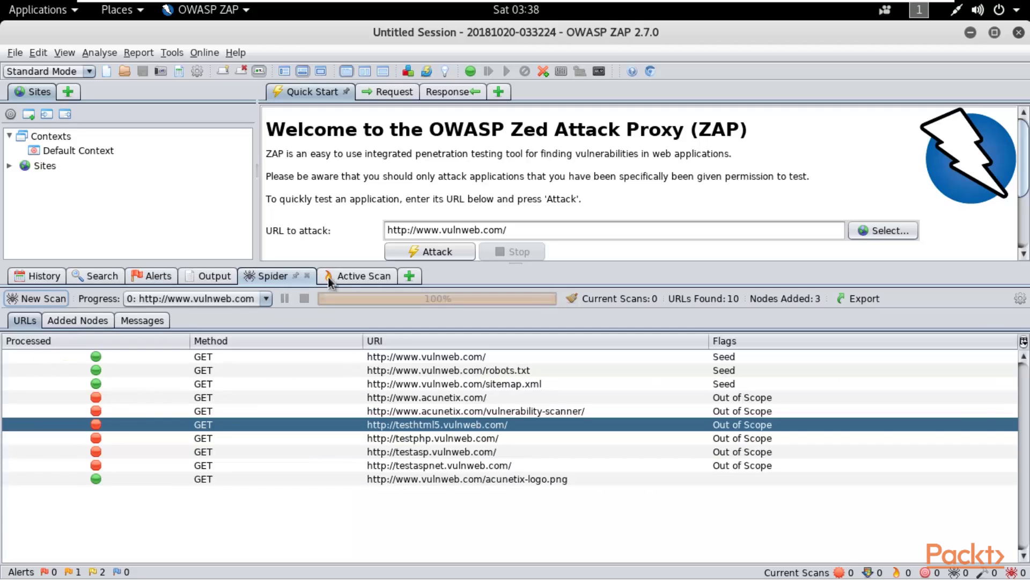
{"action": "left_click", "coordinate": [368, 285]}
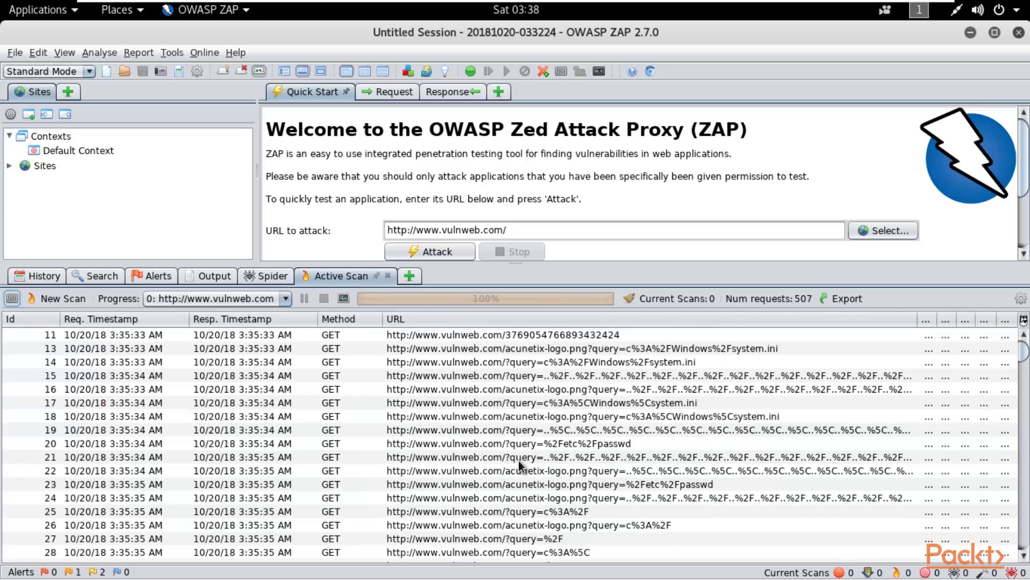
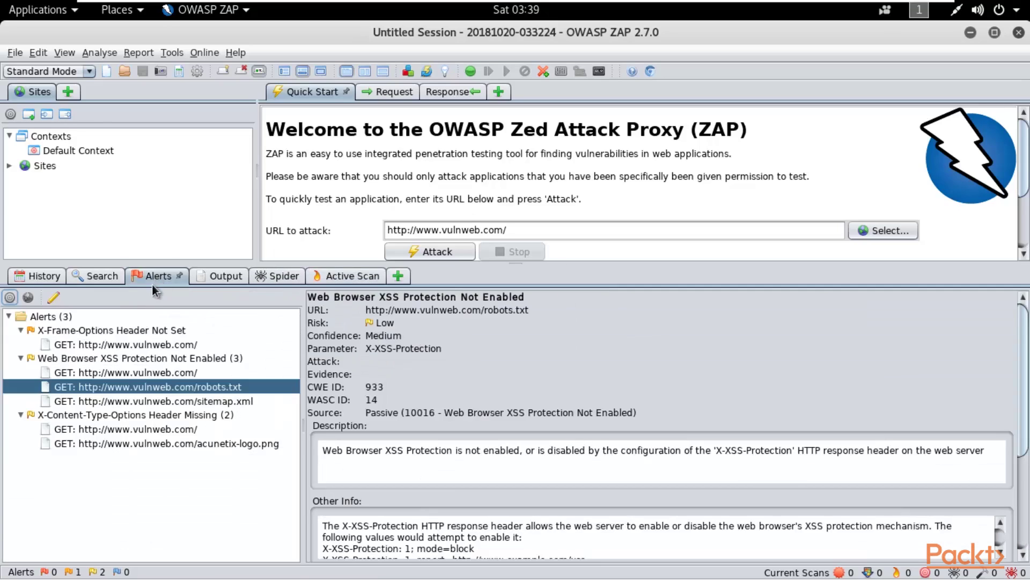
{"action": "left_click", "coordinate": [276, 276]}
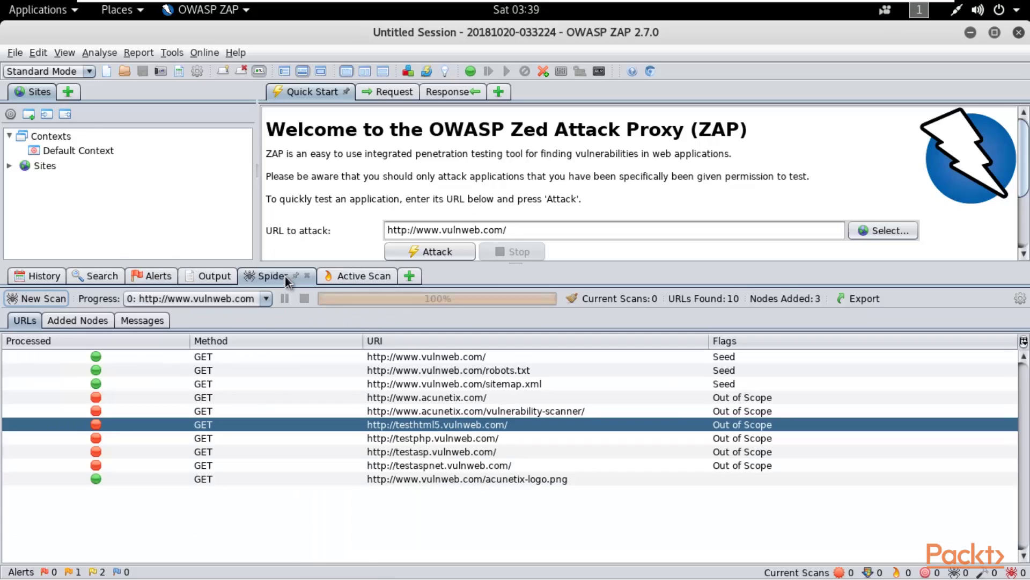
{"action": "left_click", "coordinate": [474, 397]}
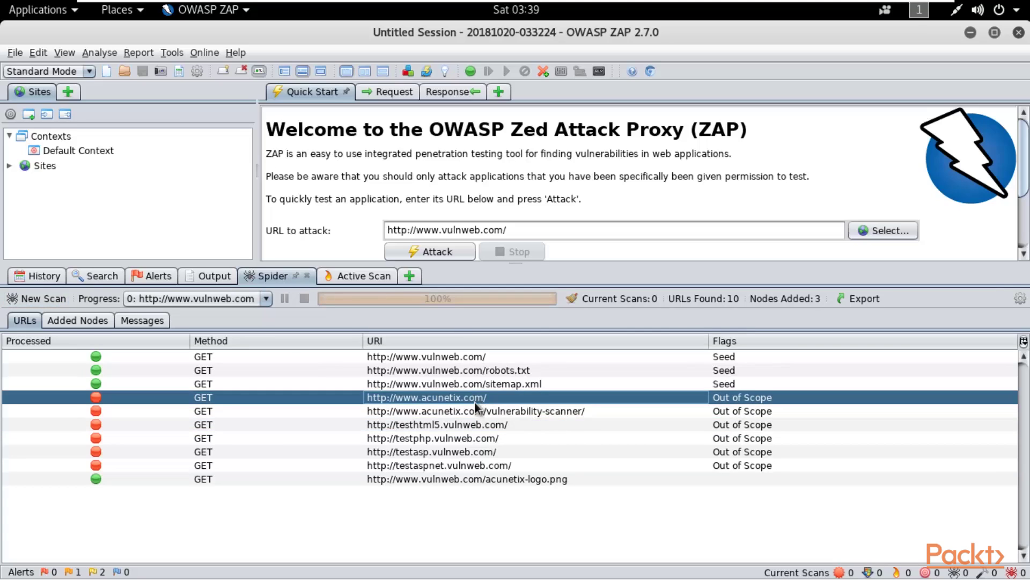
{"action": "left_click", "coordinate": [474, 437]}
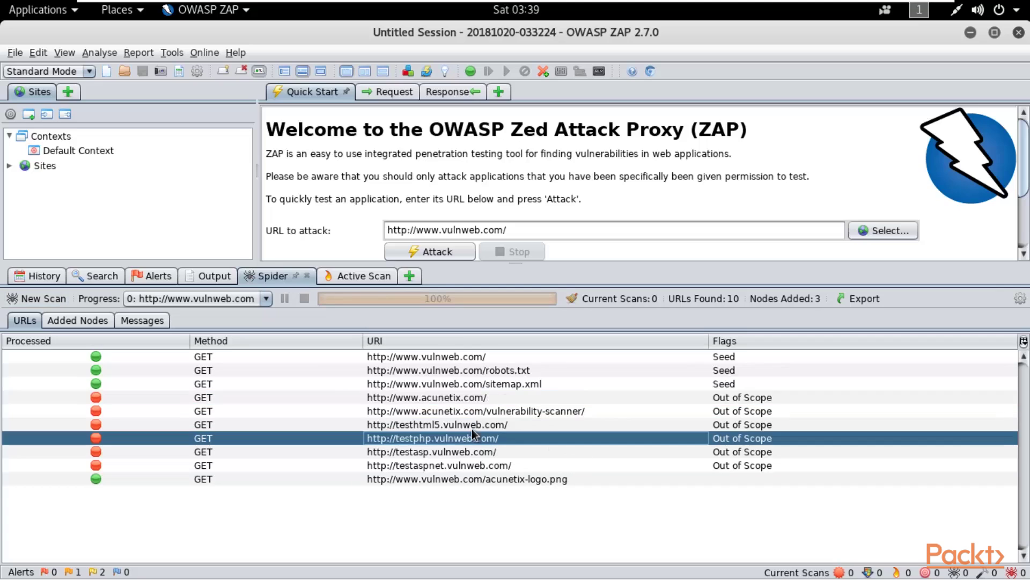
Step: Look through the request history, alerts and output, and return to the spider results
{"action": "left_click", "coordinate": [44, 278]}
{"action": "left_click", "coordinate": [356, 337]}
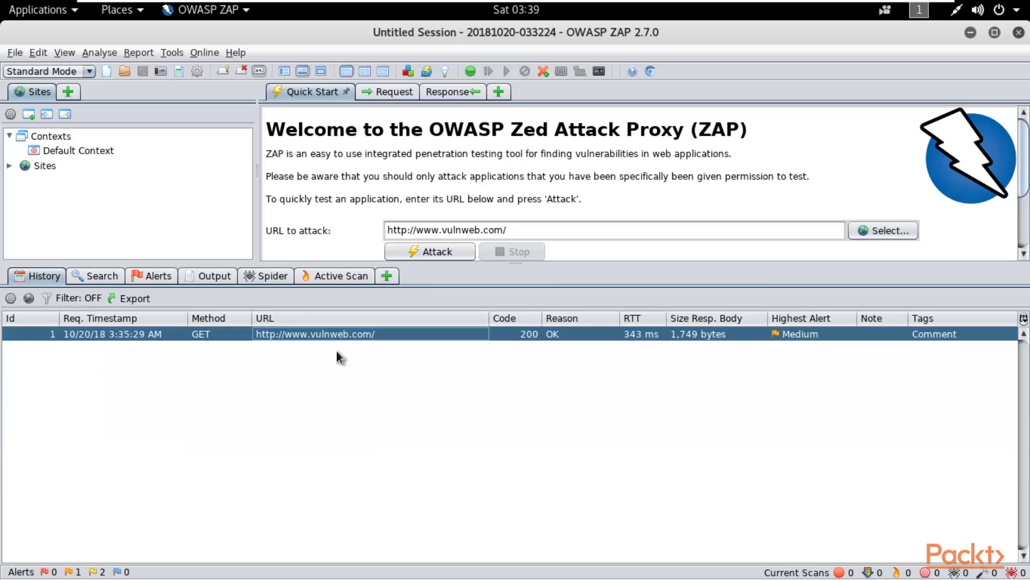
{"action": "left_click", "coordinate": [152, 275]}
{"action": "left_click", "coordinate": [209, 277]}
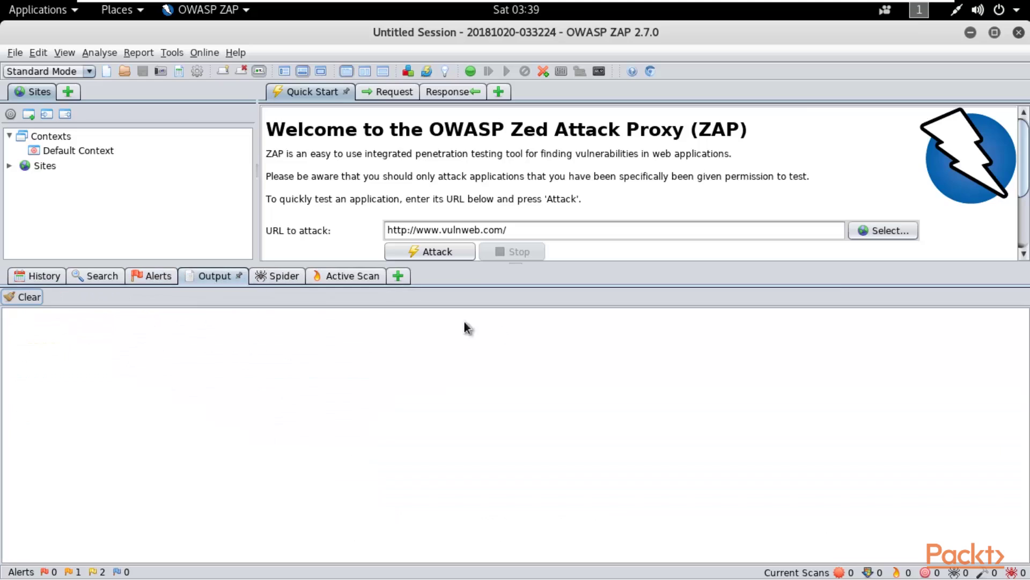
{"action": "left_click", "coordinate": [265, 277]}
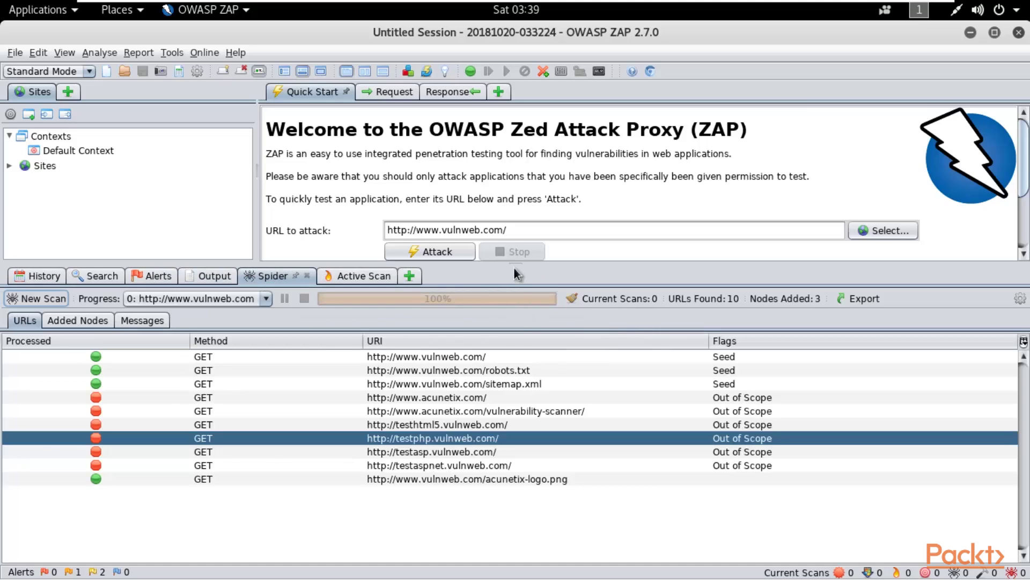
Step: Enlarge the upper Quick Start area and start generating an HTML report of the scan
{"action": "left_click_drag", "start_coordinate": [515, 265], "coordinate": [512, 405]}
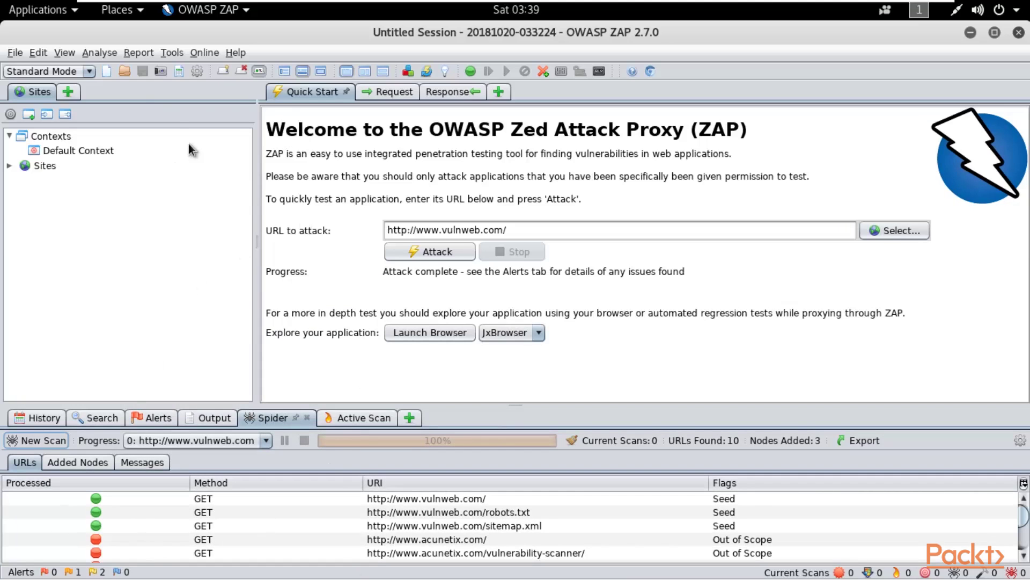
{"action": "left_click", "coordinate": [139, 53]}
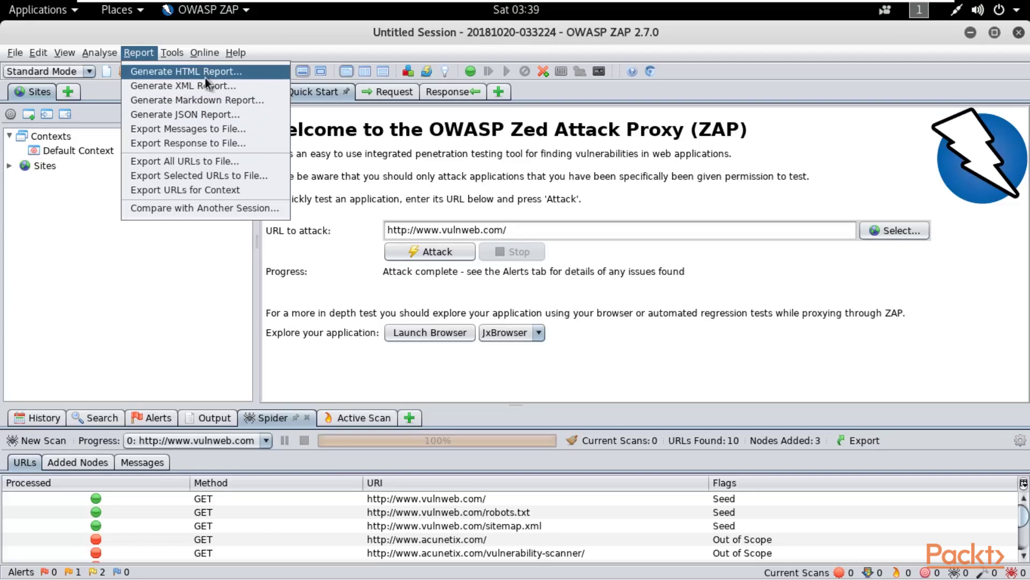
{"action": "left_click", "coordinate": [166, 78]}
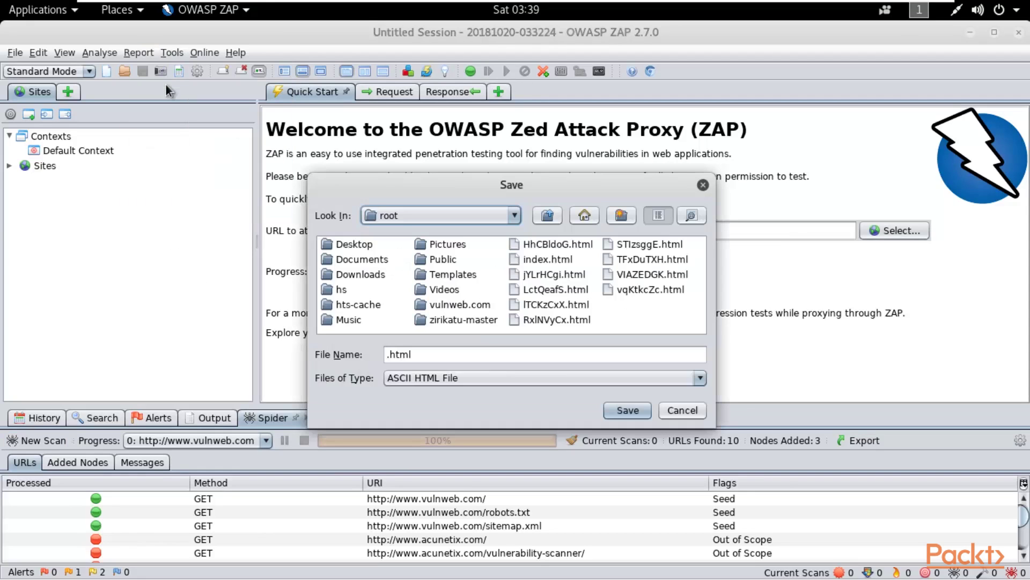
Step: Save the HTML scan report as zap.html in the /home folder
{"action": "left_click", "coordinate": [459, 215]}
{"action": "left_click", "coordinate": [413, 226]}
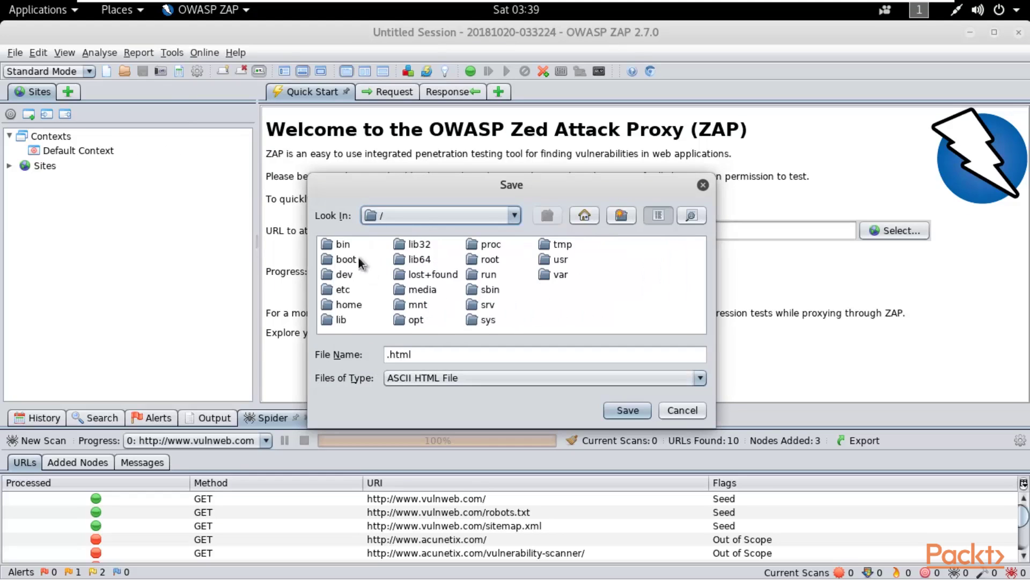
{"action": "left_click", "coordinate": [430, 211]}
{"action": "left_click", "coordinate": [561, 310]}
{"action": "left_click", "coordinate": [570, 320]}
{"action": "double_click", "coordinate": [369, 310]}
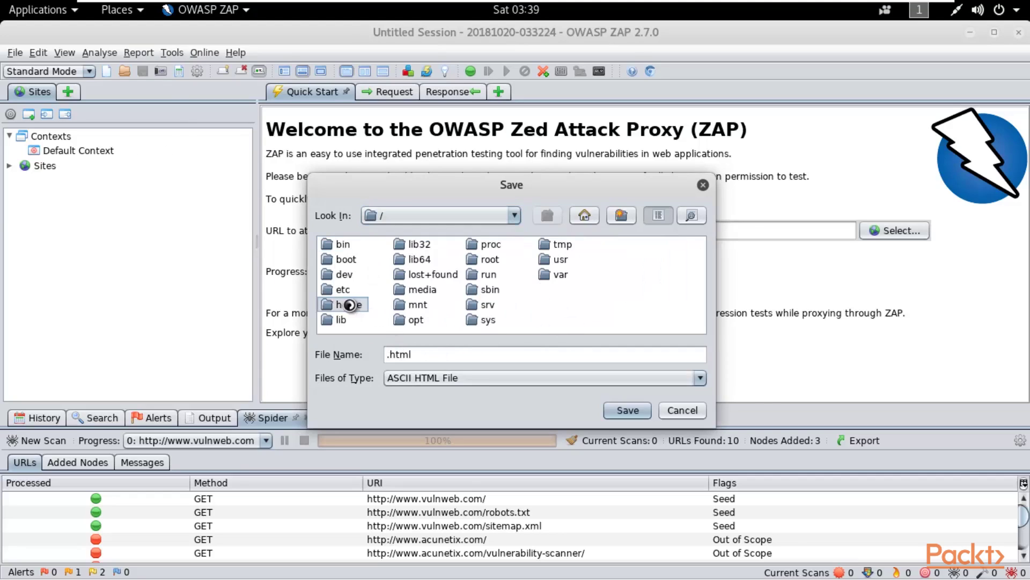
{"action": "left_click", "coordinate": [387, 354]}
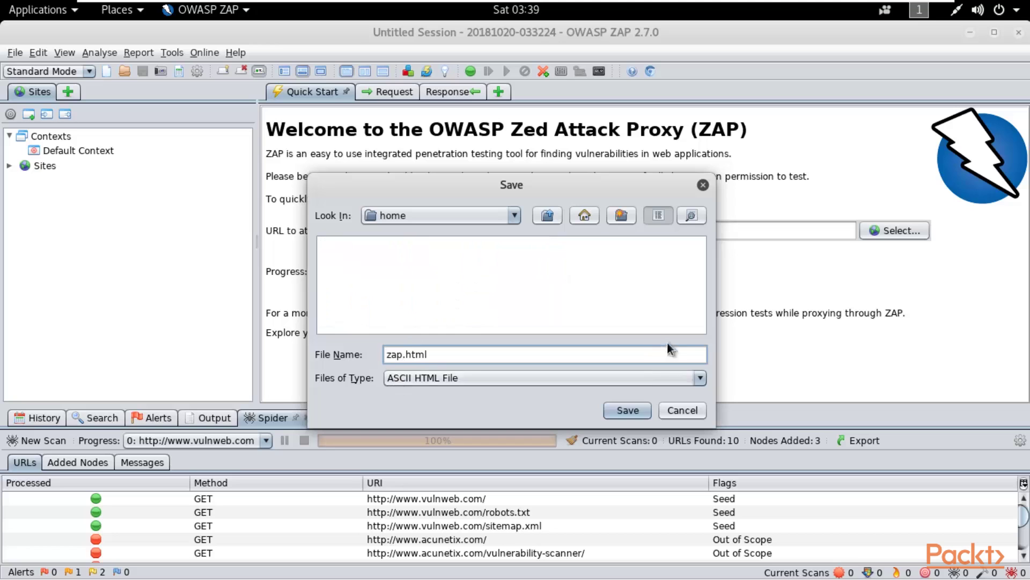
{"action": "left_click", "coordinate": [628, 411]}
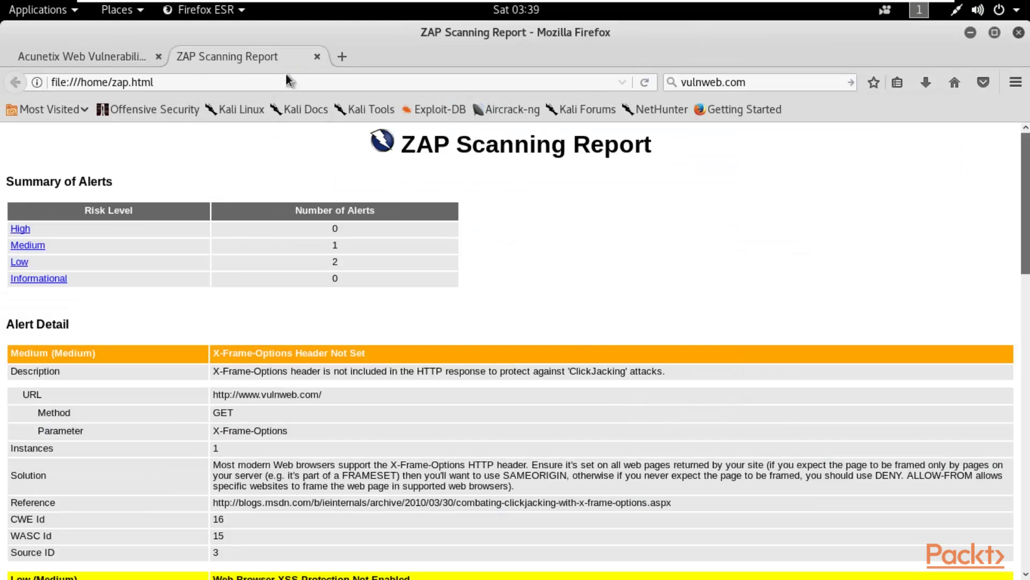
Step: Enlarge the ZAP Scanning Report in Firefox to 170% and examine the number of alerts per risk level in its summary
{"action": "left_click", "coordinate": [90, 58]}
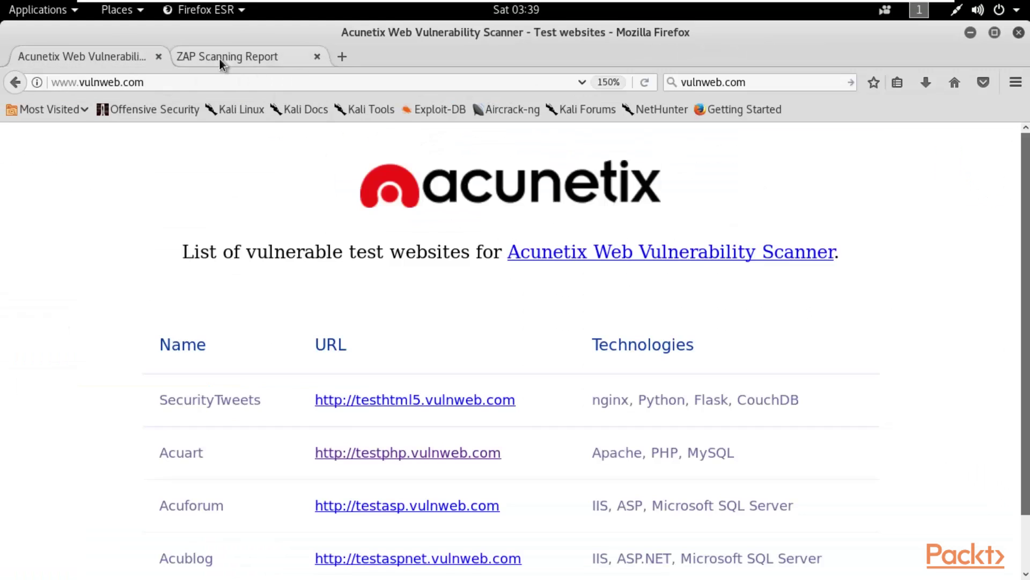
{"action": "left_click", "coordinate": [229, 57]}
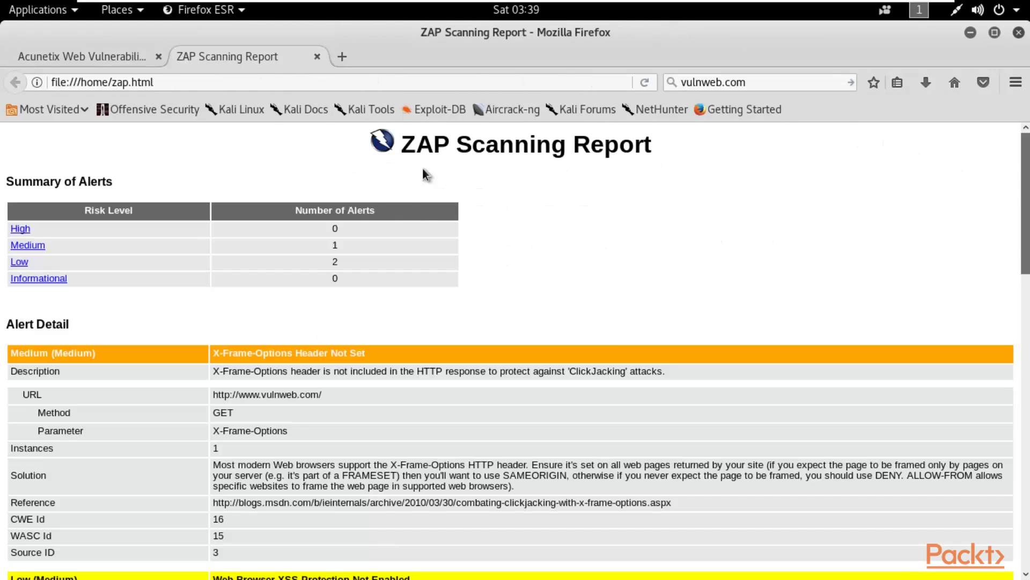
{"action": "key", "text": "ctrl+plus"}
{"action": "key", "text": "ctrl+plus"}
{"action": "key", "text": "ctrl+plus"}
{"action": "key", "text": "ctrl+plus"}
{"action": "key", "text": "ctrl+plus"}
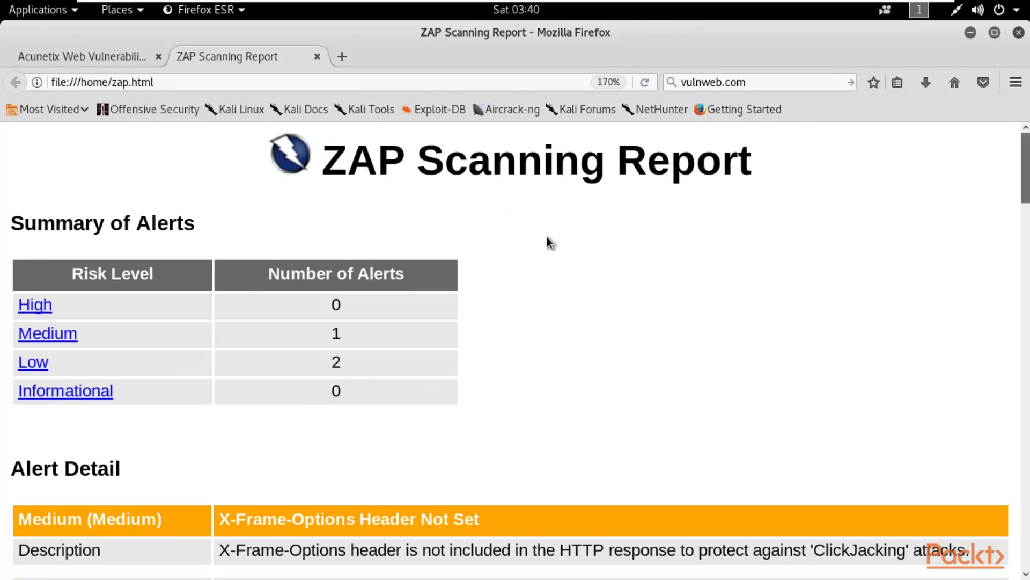
{"action": "scroll", "coordinate": [104, 336], "scroll_direction": "down", "scroll_amount": 3}
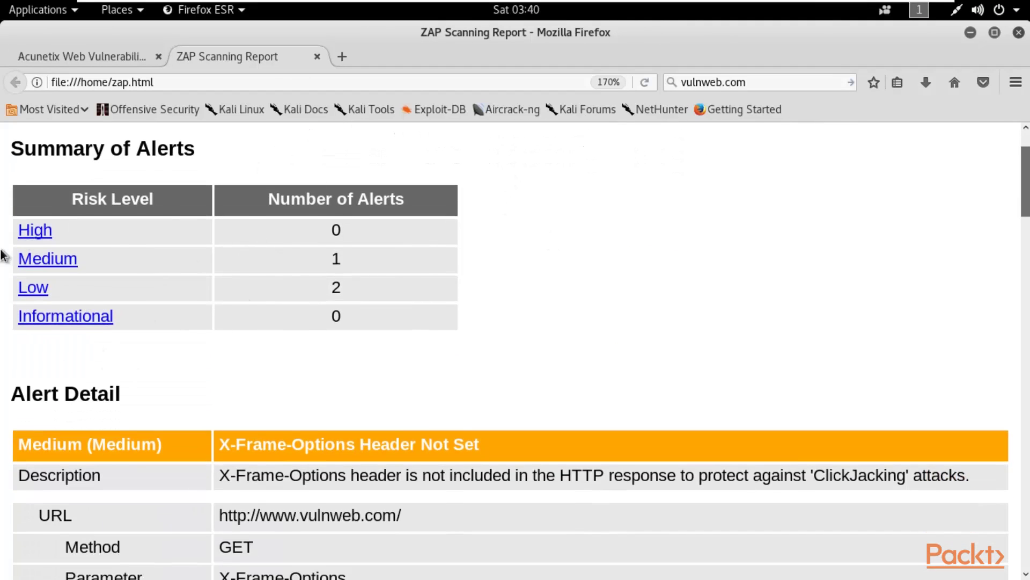
{"action": "left_click_drag", "start_coordinate": [347, 288], "coordinate": [315, 262]}
{"action": "left_click", "coordinate": [685, 258]}
Step: Read the report's alert details, from X-Frame-Options Header Not Set through X-Content-Type-Options Header Missing, and return to the summary
{"action": "scroll", "coordinate": [665, 257], "scroll_direction": "down", "scroll_amount": 5}
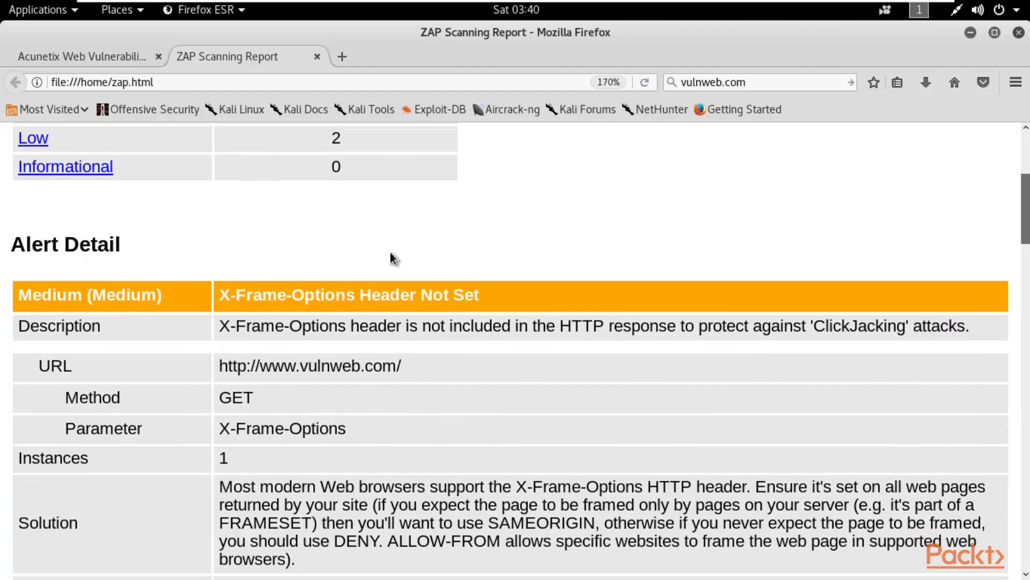
{"action": "scroll", "coordinate": [261, 319], "scroll_direction": "down", "scroll_amount": 1}
{"action": "scroll", "coordinate": [588, 211], "scroll_direction": "down", "scroll_amount": 5}
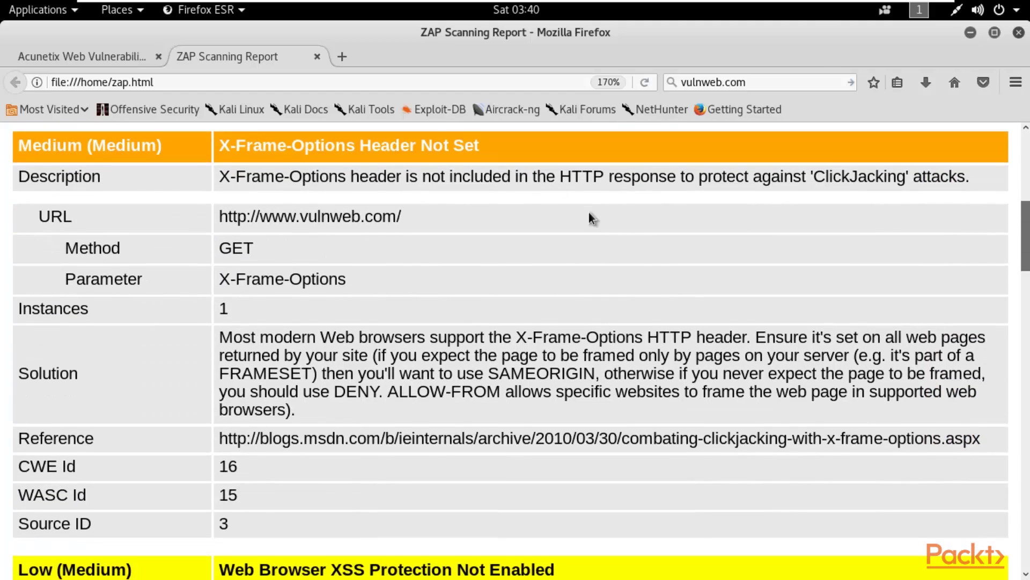
{"action": "scroll", "coordinate": [589, 218], "scroll_direction": "down", "scroll_amount": 5}
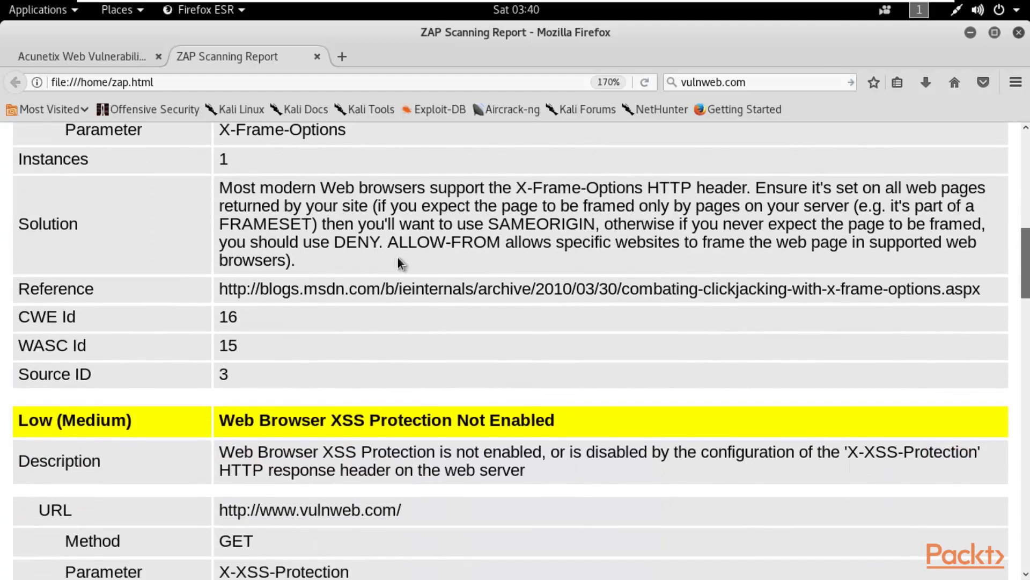
{"action": "scroll", "coordinate": [398, 257], "scroll_direction": "down", "scroll_amount": 15}
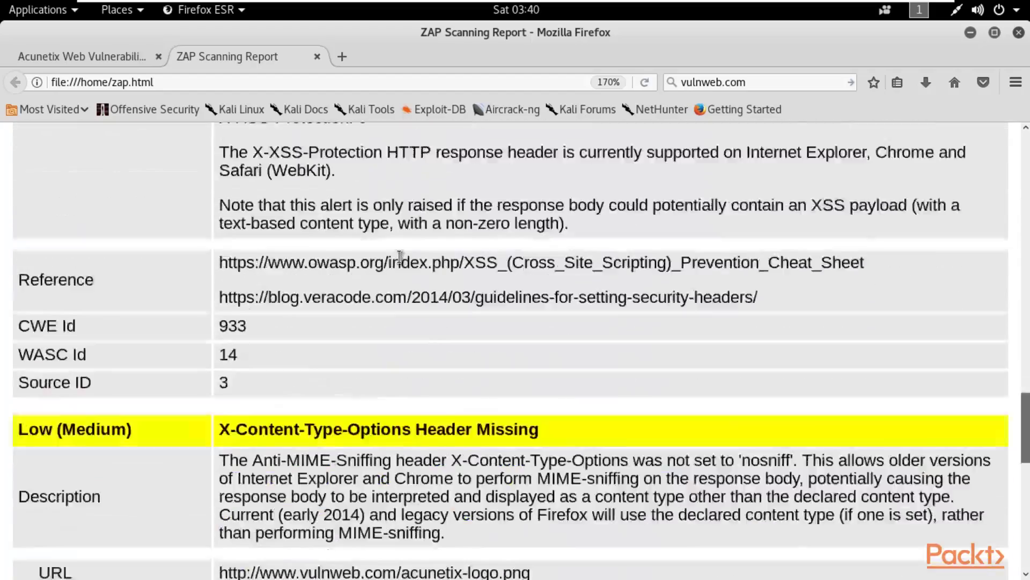
{"action": "scroll", "coordinate": [400, 256], "scroll_direction": "down", "scroll_amount": 10}
{"action": "left_click_drag", "start_coordinate": [1026, 558], "coordinate": [1026, 158]}
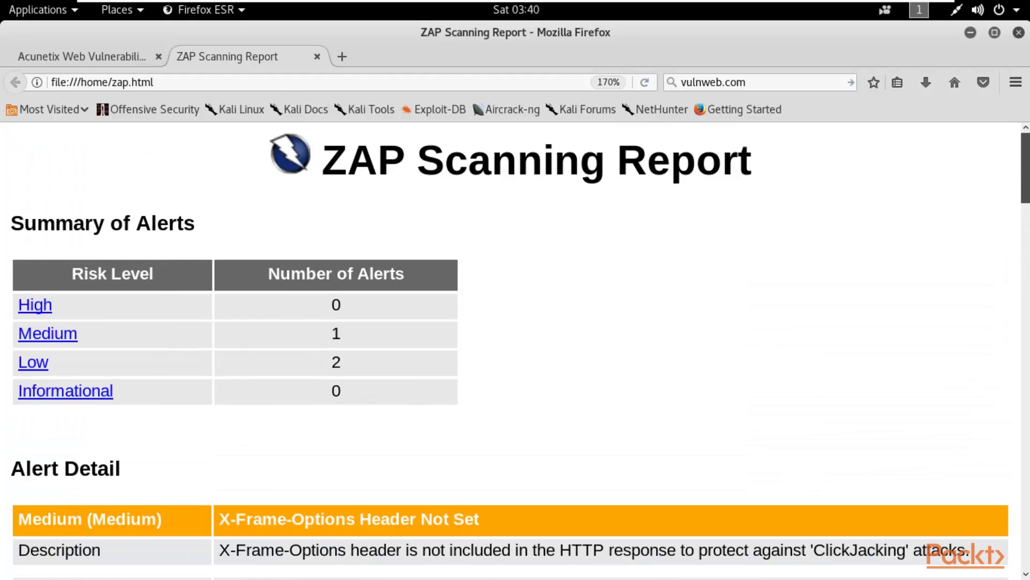